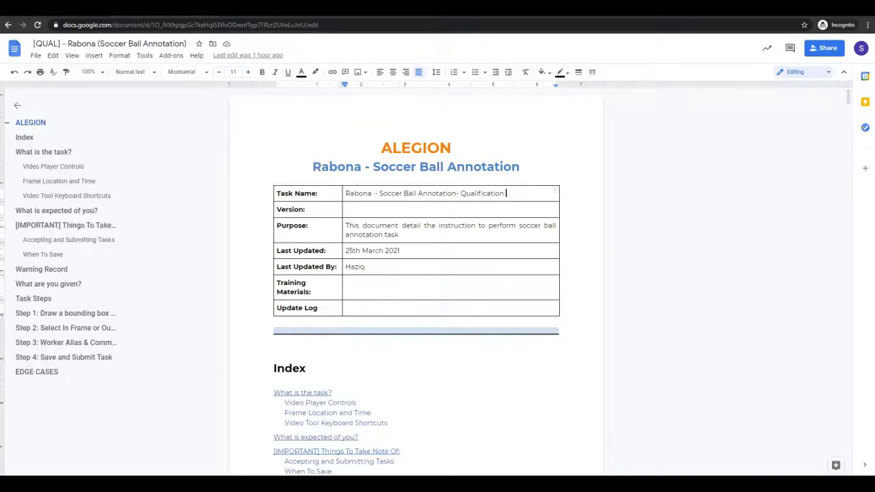
Step: Delete the bullet "Delete the bounding box annotation if its incorrect" under "What is expected of you?"
{"action": "scroll", "coordinate": [451, 262], "scroll_direction": "down", "scroll_amount": 3}
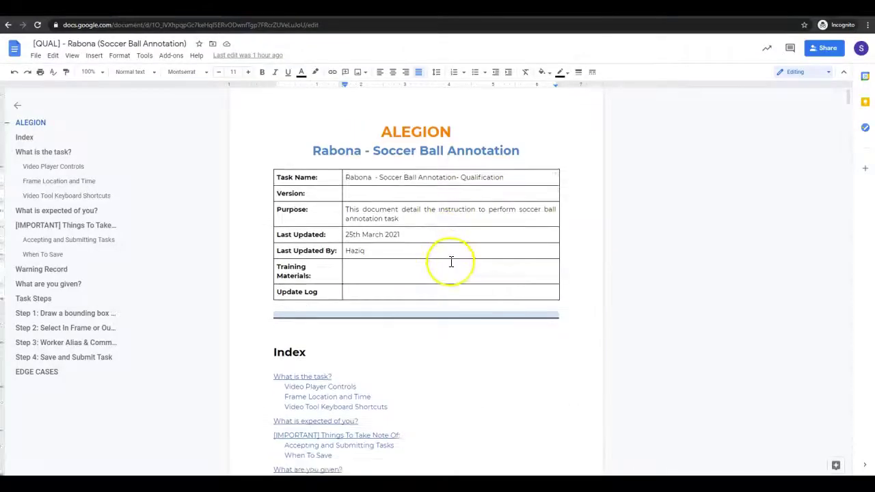
{"action": "scroll", "coordinate": [451, 261], "scroll_direction": "down", "scroll_amount": 5}
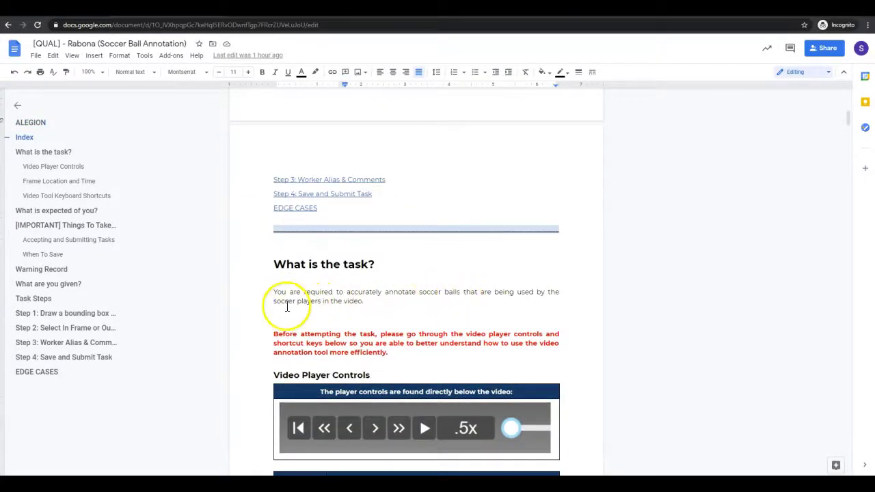
{"action": "scroll", "coordinate": [348, 301], "scroll_direction": "down", "scroll_amount": 10}
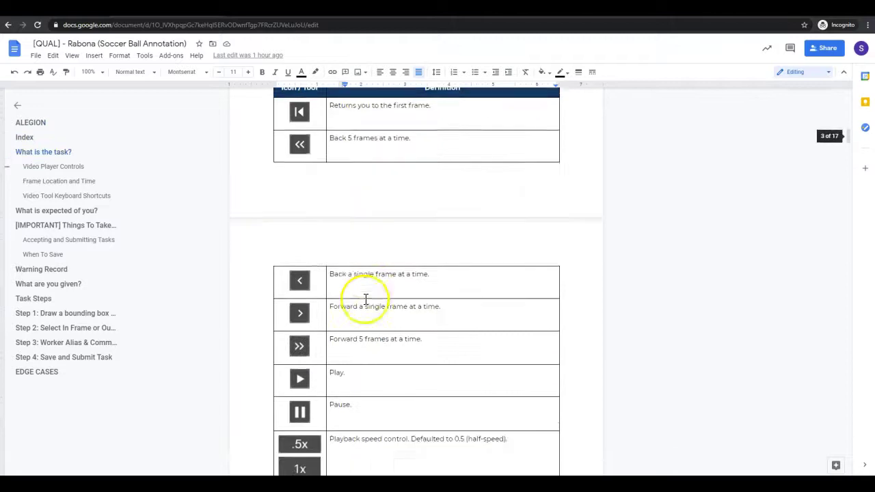
{"action": "scroll", "coordinate": [365, 299], "scroll_direction": "down", "scroll_amount": 15}
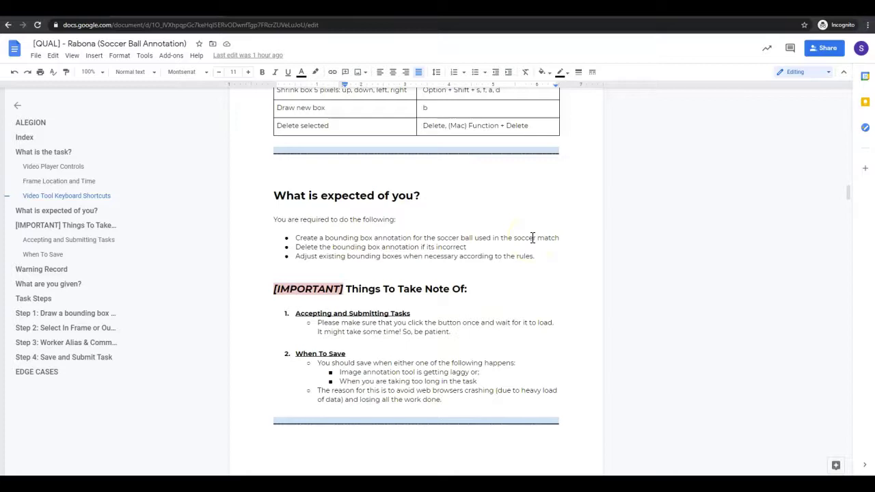
{"action": "left_click_drag", "start_coordinate": [304, 247], "coordinate": [469, 246]}
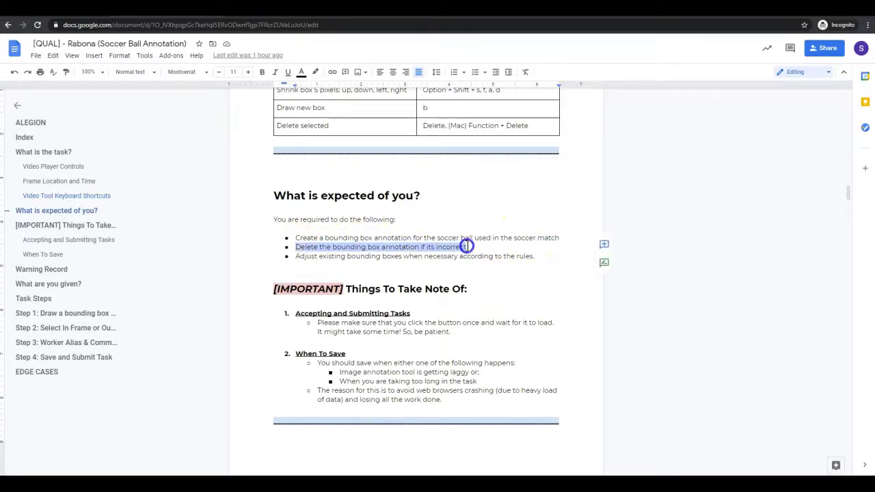
{"action": "left_click", "coordinate": [363, 246]}
{"action": "left_click_drag", "start_coordinate": [298, 247], "coordinate": [472, 246]}
{"action": "left_click", "coordinate": [416, 246]}
{"action": "left_click_drag", "start_coordinate": [471, 247], "coordinate": [301, 248]}
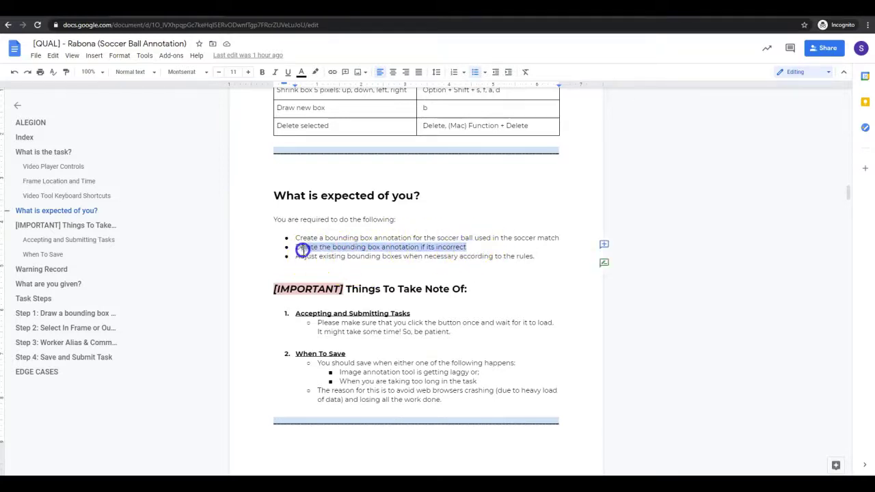
{"action": "key", "text": "BackSpace"}
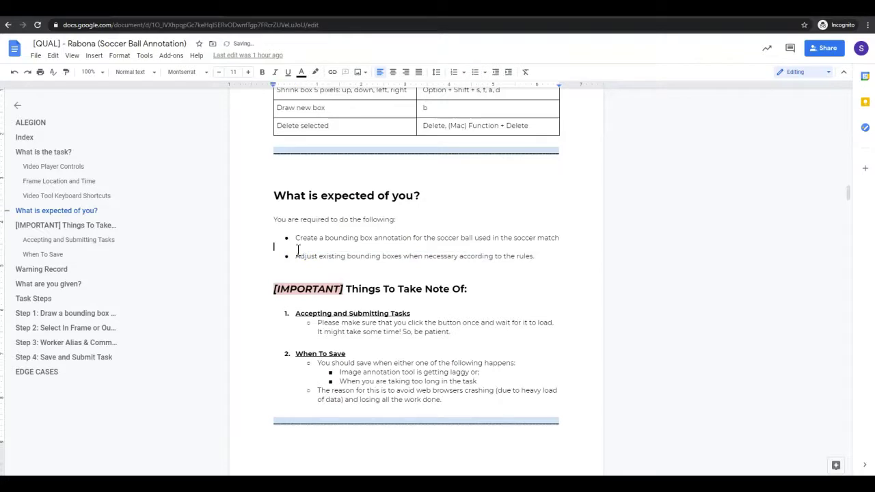
{"action": "key", "text": "BackSpace"}
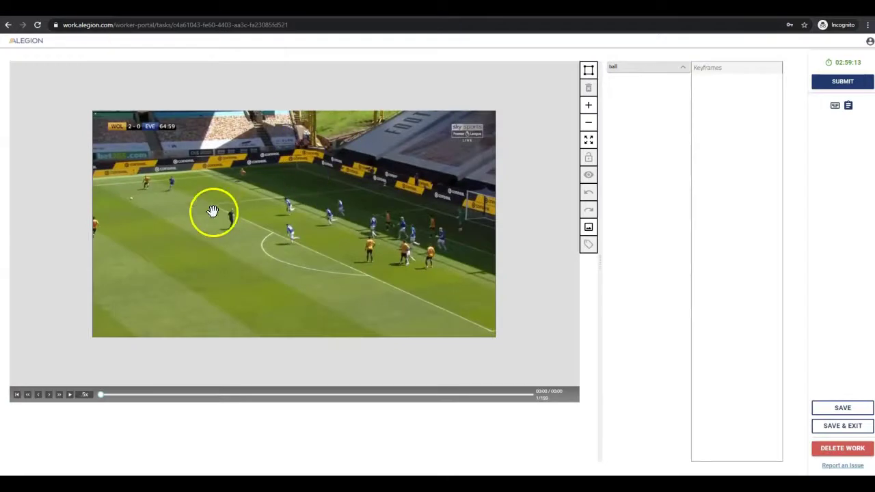
Step: Switch to the Alegion task, draw a bounding box around the soccer ball in frame 1 and tighten its edges
{"action": "scroll", "coordinate": [189, 203], "scroll_direction": "up", "scroll_amount": 3}
{"action": "left_click_drag", "start_coordinate": [109, 224], "coordinate": [199, 220]}
{"action": "scroll", "coordinate": [322, 215], "scroll_direction": "up", "scroll_amount": 3}
{"action": "left_click", "coordinate": [588, 71]}
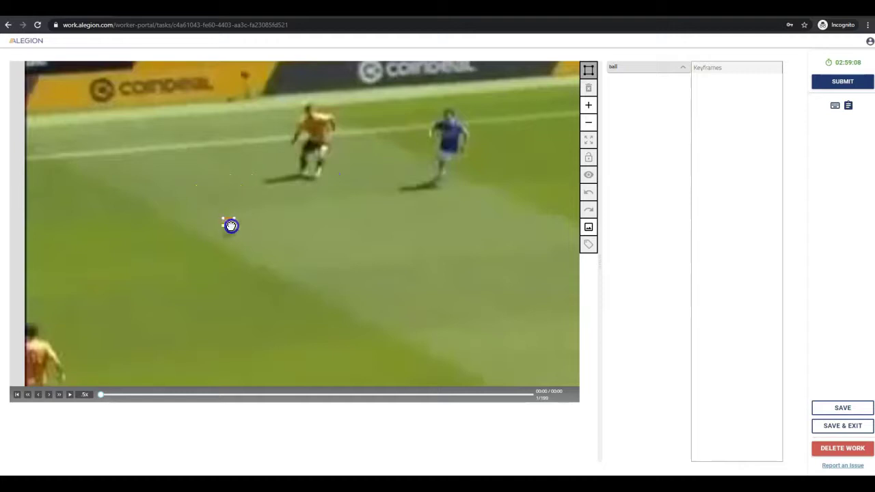
{"action": "left_click_drag", "start_coordinate": [240, 235], "coordinate": [240, 235]}
{"action": "scroll", "coordinate": [238, 236], "scroll_direction": "up", "scroll_amount": 3}
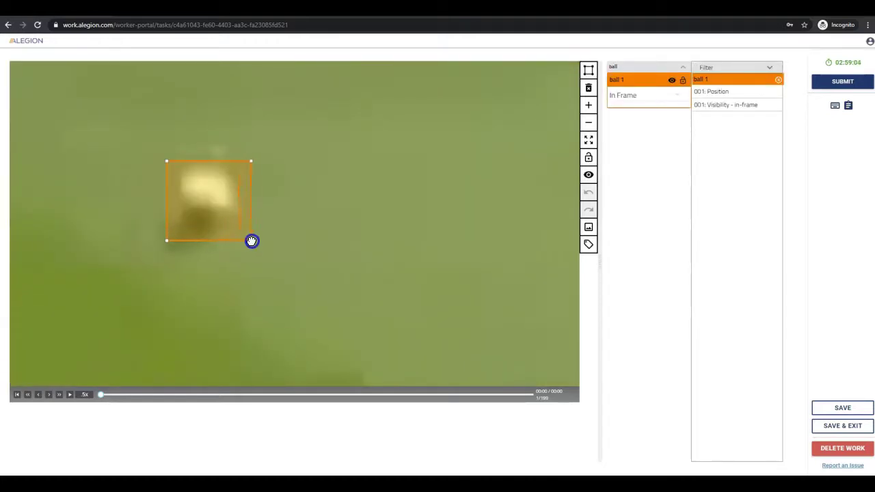
{"action": "mouse_move", "coordinate": [168, 162]}
{"action": "left_mouse_down"}
{"action": "mouse_move", "coordinate": [182, 179]}
{"action": "mouse_move", "coordinate": [189, 258]}
{"action": "mouse_move", "coordinate": [174, 213]}
{"action": "mouse_move", "coordinate": [177, 174]}
{"action": "left_mouse_up"}
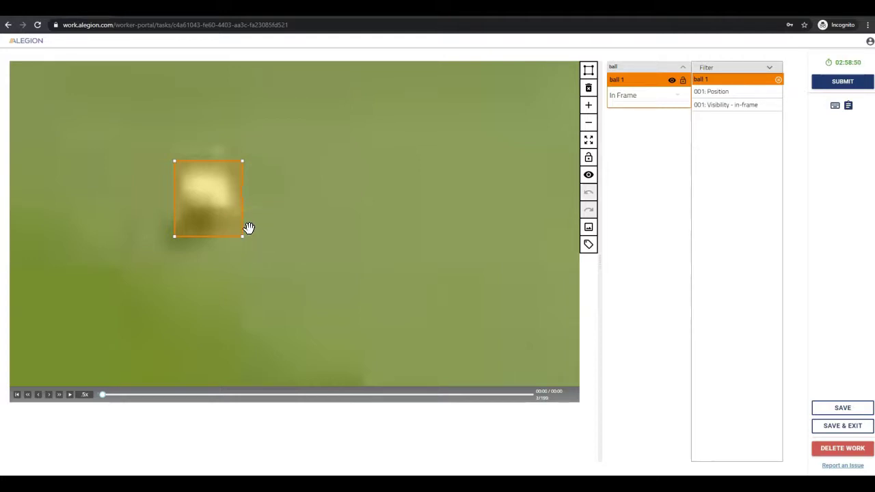
Step: Reposition the ball 1 box so it fits the ball in frames 2, 3 and 4
{"action": "left_click_drag", "start_coordinate": [197, 201], "coordinate": [194, 220]}
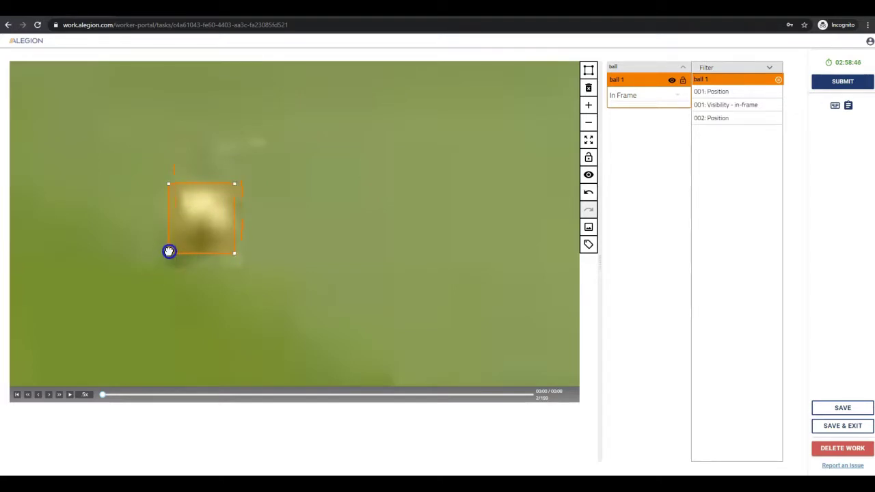
{"action": "key", "text": "Right"}
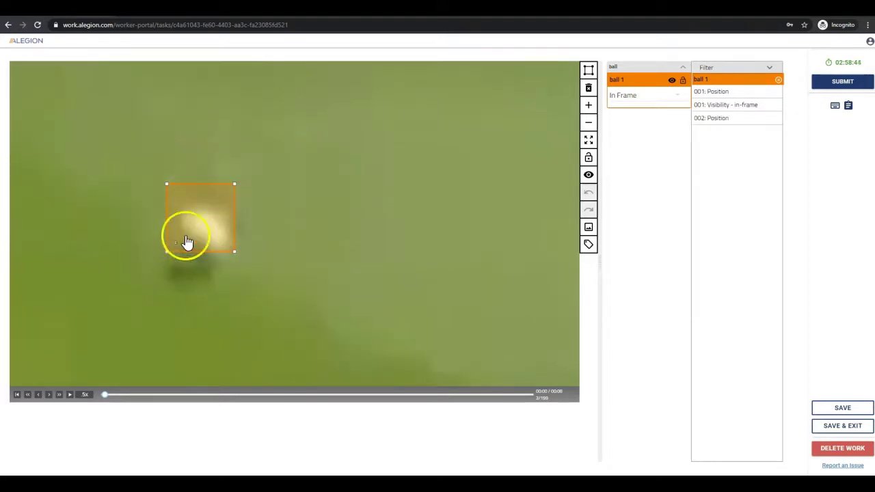
{"action": "left_click", "coordinate": [199, 241]}
{"action": "key", "text": "Right"}
{"action": "left_click_drag", "start_coordinate": [198, 250], "coordinate": [171, 287]}
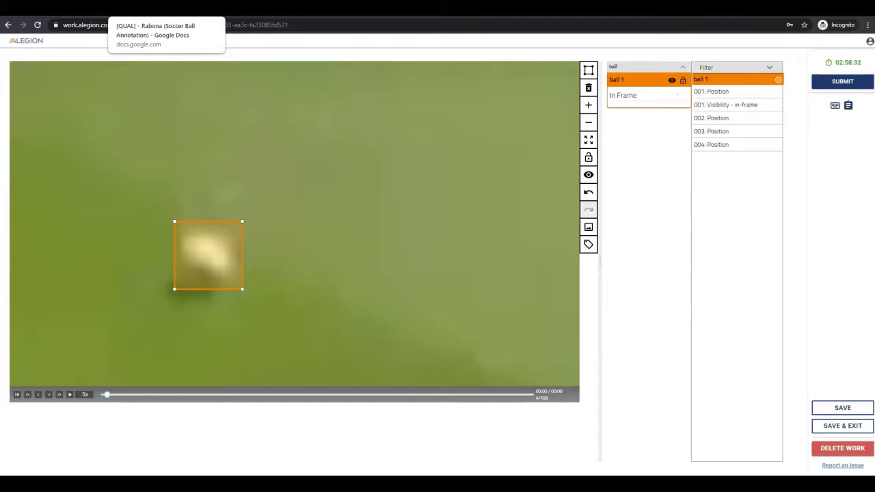
Step: Play the clip ahead to frame 54 and fit the ball 1 box around the ball beside the blue player's legs
{"action": "left_click_drag", "start_coordinate": [371, 248], "coordinate": [303, 193]}
{"action": "scroll", "coordinate": [254, 175], "scroll_direction": "down", "scroll_amount": 5}
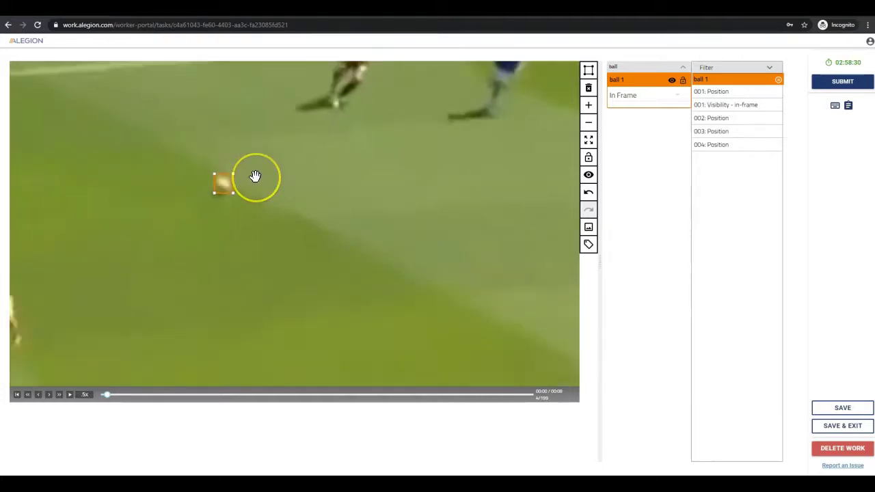
{"action": "scroll", "coordinate": [254, 176], "scroll_direction": "down", "scroll_amount": 5}
{"action": "key", "text": "space"}
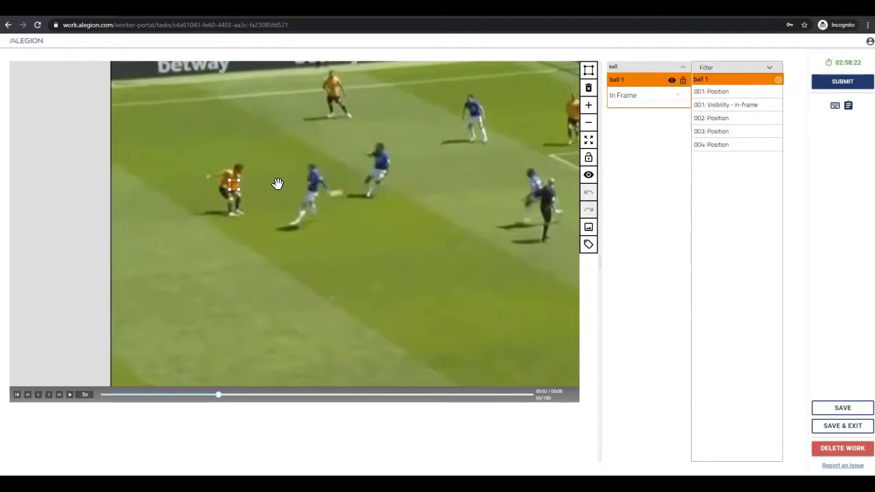
{"action": "key", "text": "space"}
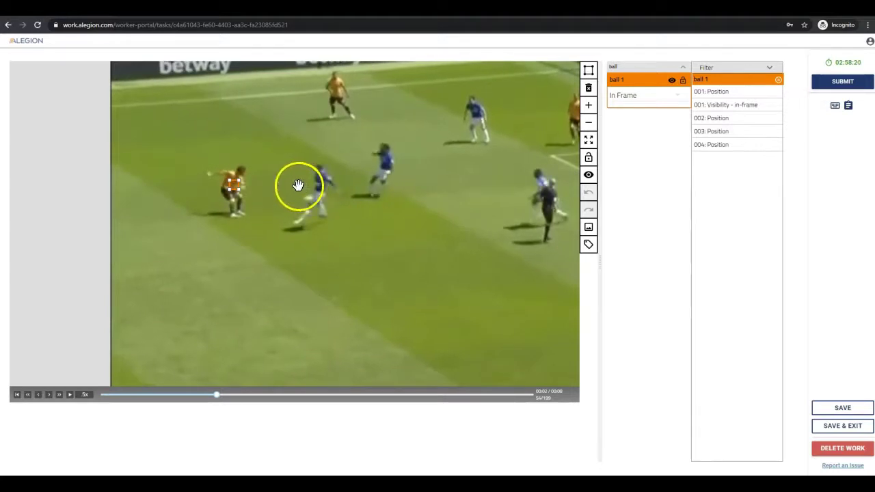
{"action": "scroll", "coordinate": [333, 203], "scroll_direction": "up", "scroll_amount": 2}
{"action": "scroll", "coordinate": [375, 150], "scroll_direction": "down", "scroll_amount": 3}
{"action": "scroll", "coordinate": [376, 150], "scroll_direction": "down", "scroll_amount": 3}
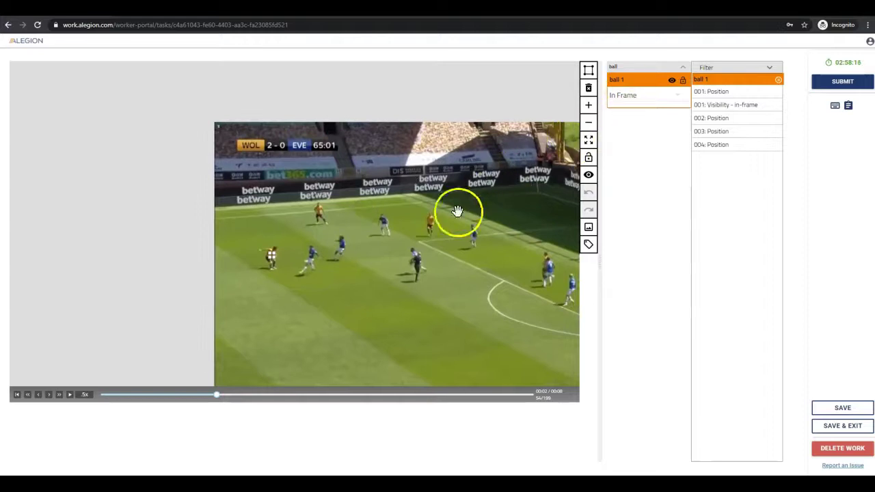
{"action": "mouse_move", "coordinate": [458, 218]}
{"action": "left_mouse_down"}
{"action": "mouse_move", "coordinate": [307, 220]}
{"action": "mouse_move", "coordinate": [293, 211]}
{"action": "mouse_move", "coordinate": [359, 212]}
{"action": "left_mouse_up"}
{"action": "left_click", "coordinate": [672, 80]}
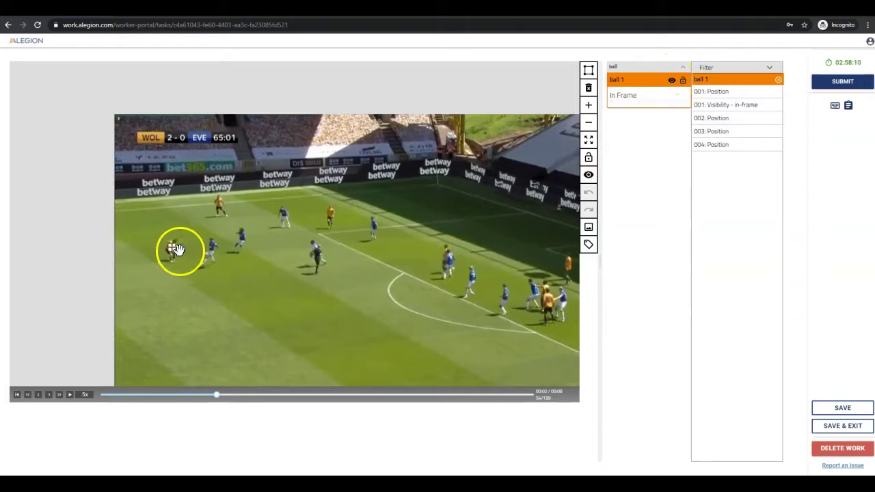
{"action": "scroll", "coordinate": [178, 248], "scroll_direction": "up", "scroll_amount": 6}
{"action": "left_click_drag", "start_coordinate": [102, 230], "coordinate": [422, 291]}
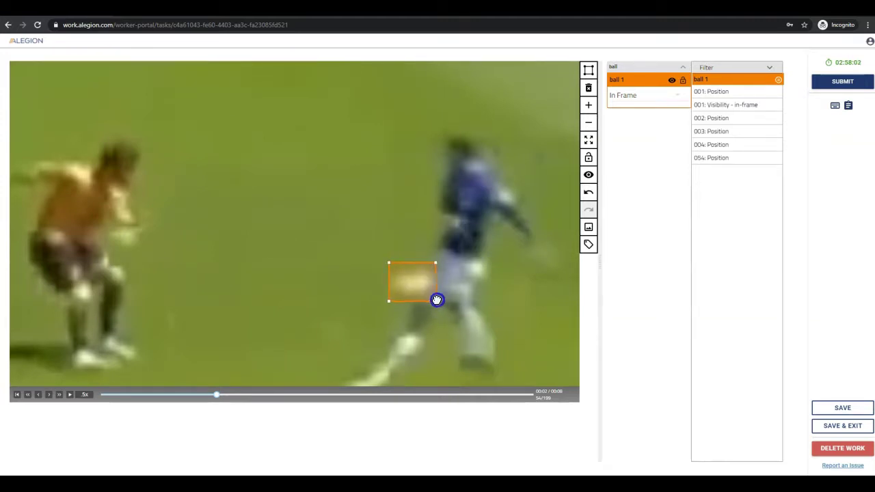
Step: Move the ball 1 box onto the blurred ball between the two blue players in frame 55
{"action": "left_click_drag", "start_coordinate": [522, 287], "coordinate": [348, 221]}
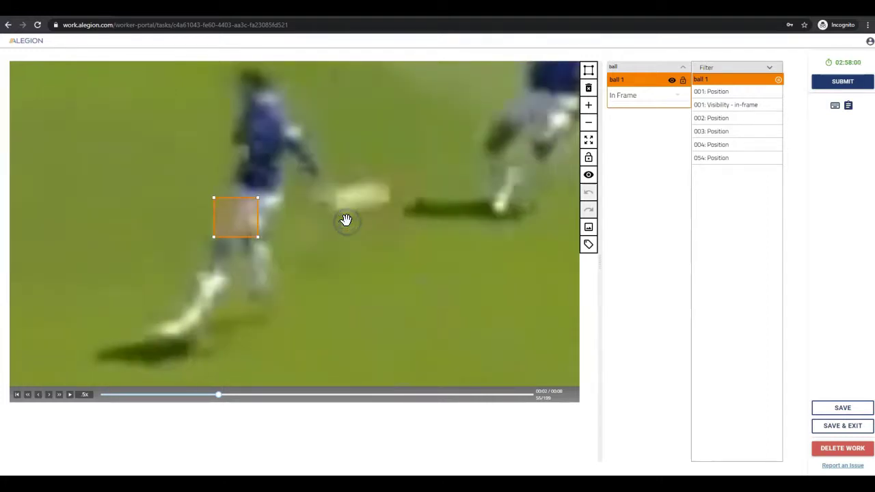
{"action": "left_click", "coordinate": [358, 204]}
{"action": "left_click_drag", "start_coordinate": [280, 212], "coordinate": [360, 208]}
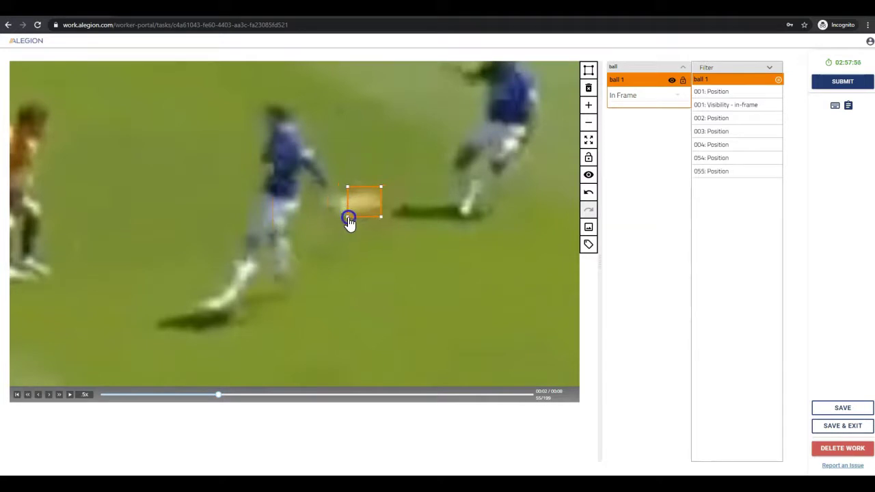
Step: Advance to frame 62 and move the ball 1 box onto the blue player beside the referee who hides the ball
{"action": "key", "text": "Right"}
{"action": "key", "text": "Right"}
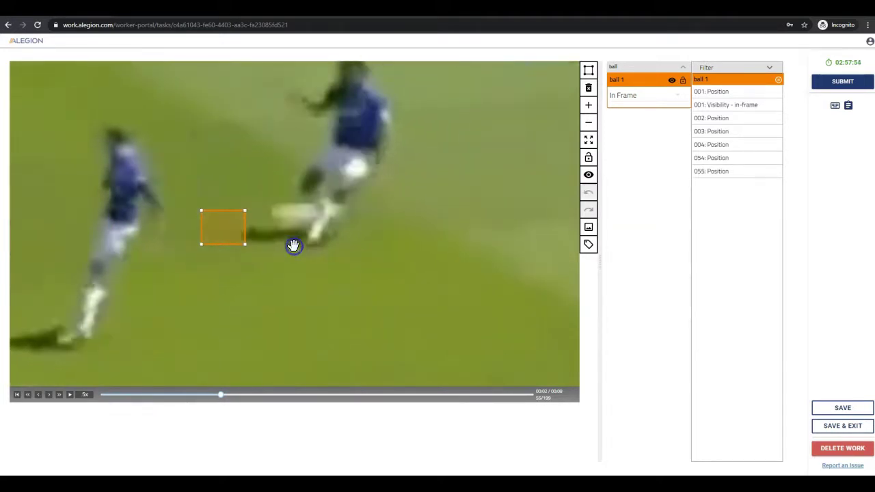
{"action": "key", "text": "Right"}
{"action": "key", "text": "Right"}
{"action": "key", "text": "Right"}
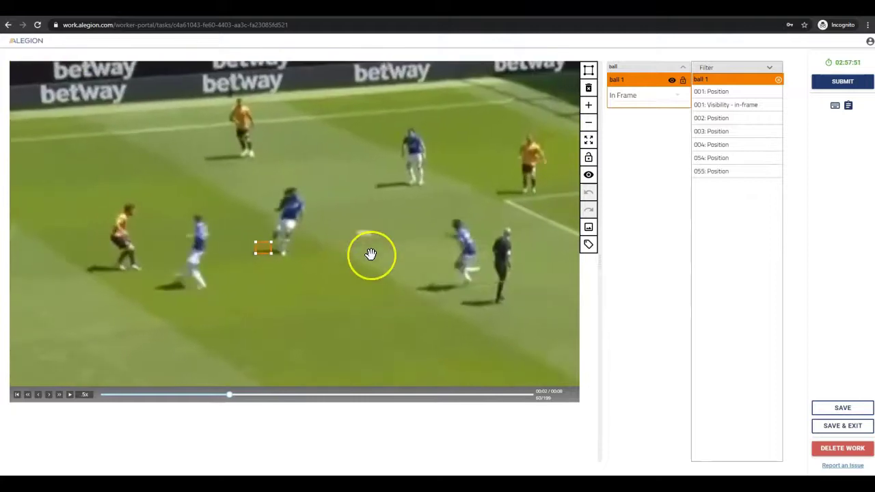
{"action": "key", "text": "Right"}
{"action": "key", "text": "Right"}
{"action": "key", "text": "Right"}
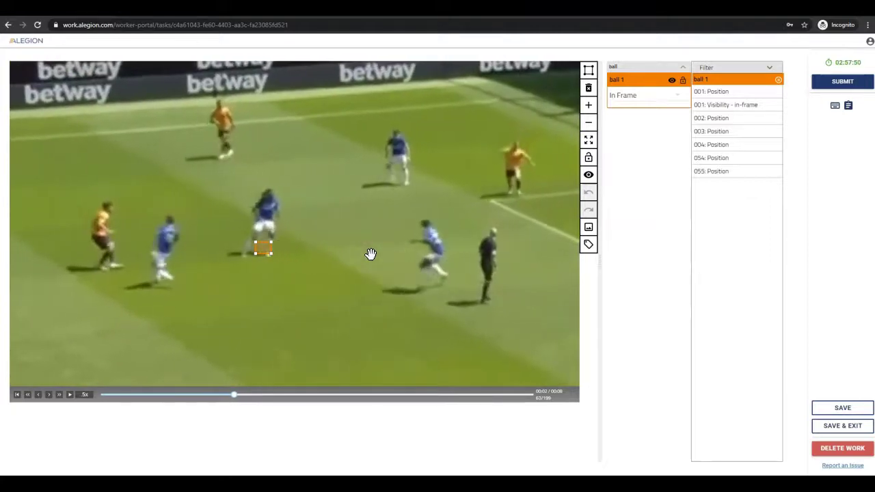
{"action": "key", "text": "Left"}
{"action": "key", "text": "Right"}
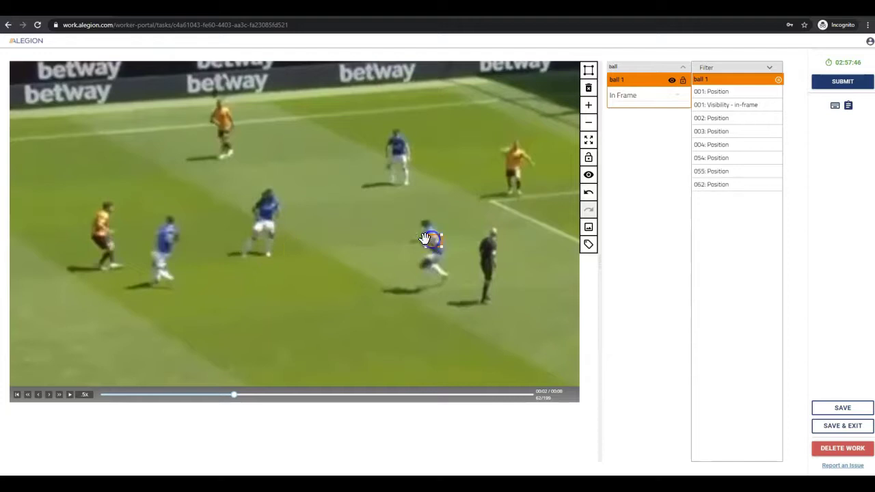
Step: Go back to frame 61 and fit the ball 1 box tightly around the blurred ball in front of the blue player
{"action": "key", "text": "Left"}
{"action": "left_click", "coordinate": [406, 237]}
{"action": "left_click", "coordinate": [406, 231]}
{"action": "scroll", "coordinate": [413, 229], "scroll_direction": "up", "scroll_amount": 5}
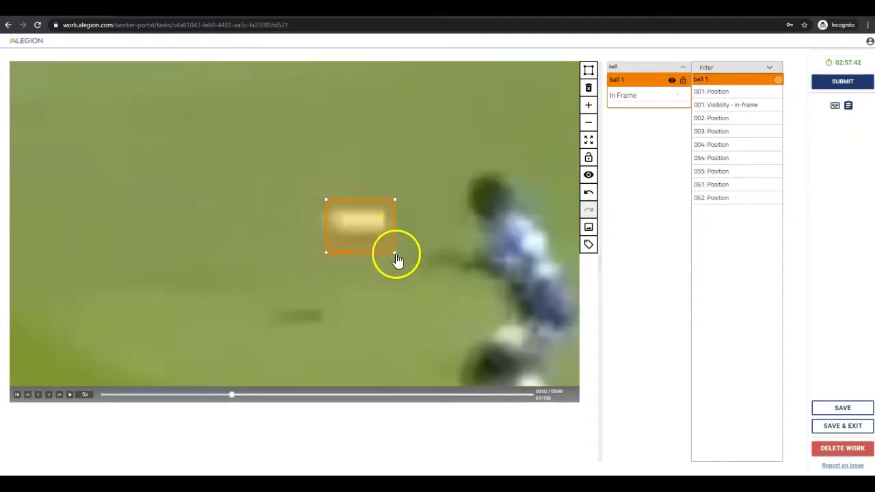
{"action": "left_click", "coordinate": [330, 200]}
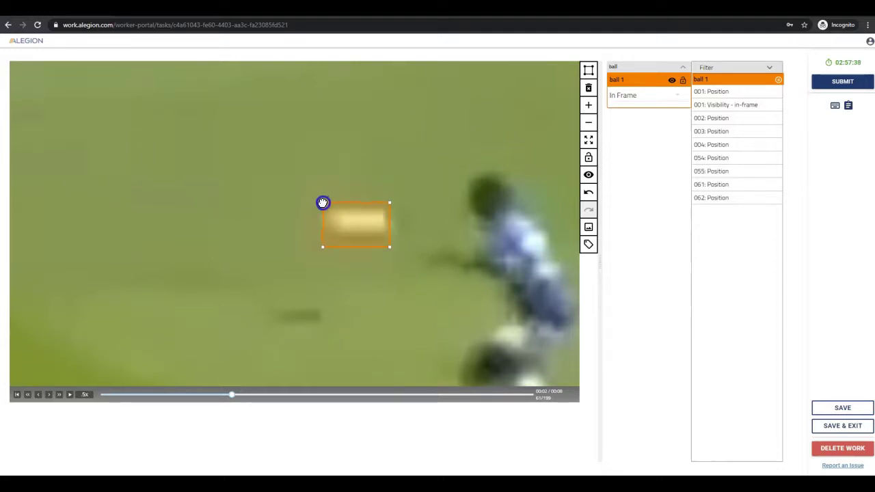
Step: Set the visibility of ball 1 to Out of Frame in frame 62, where the player hides the ball
{"action": "key", "text": "Right"}
{"action": "left_click", "coordinate": [492, 269]}
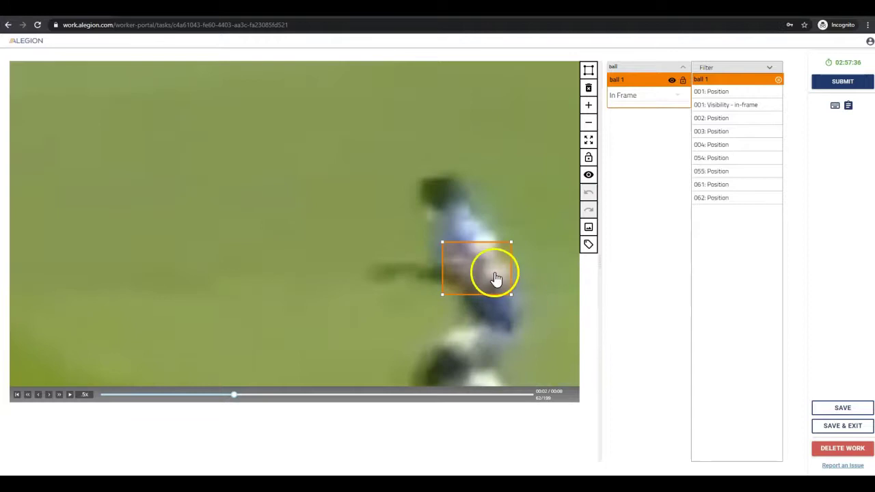
{"action": "left_click", "coordinate": [654, 95]}
{"action": "left_click", "coordinate": [645, 123]}
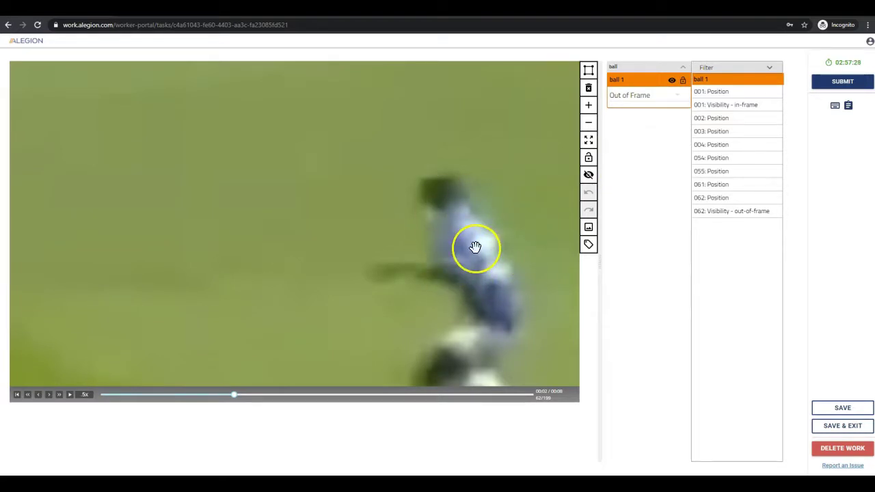
Step: Examine frames 61 to 65 one by one to check where the ball is hidden behind the blue player
{"action": "scroll", "coordinate": [471, 248], "scroll_direction": "down", "scroll_amount": 5}
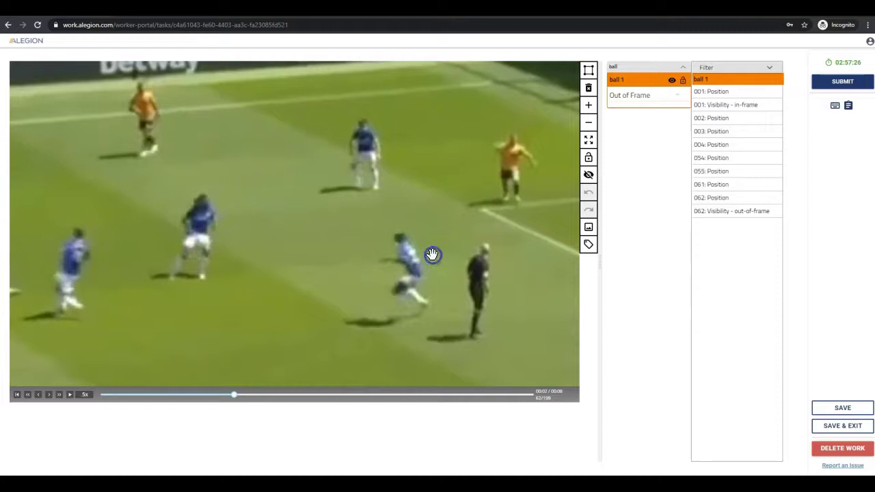
{"action": "left_click", "coordinate": [440, 262]}
{"action": "key", "text": "Left"}
{"action": "key", "text": "Right"}
{"action": "key", "text": "Right"}
{"action": "key", "text": "Right"}
{"action": "key", "text": "Right"}
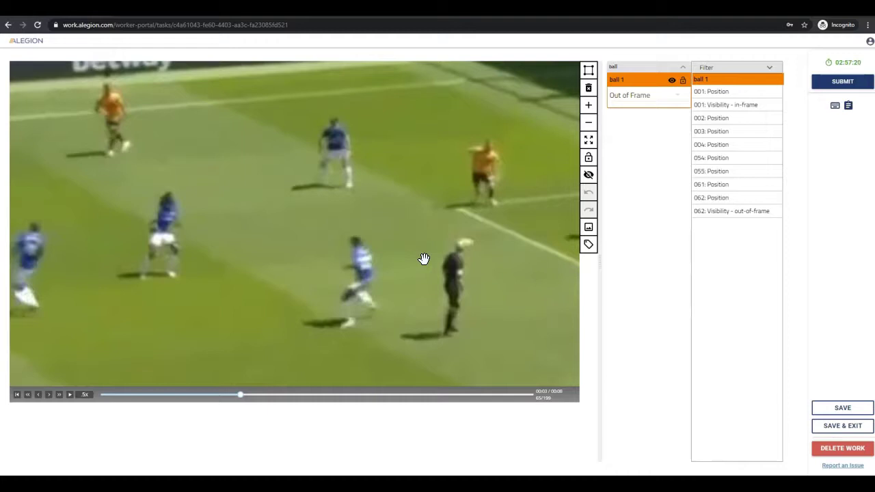
{"action": "key", "text": "Left"}
{"action": "key", "text": "Left"}
{"action": "key", "text": "Left"}
{"action": "left_click", "coordinate": [407, 248]}
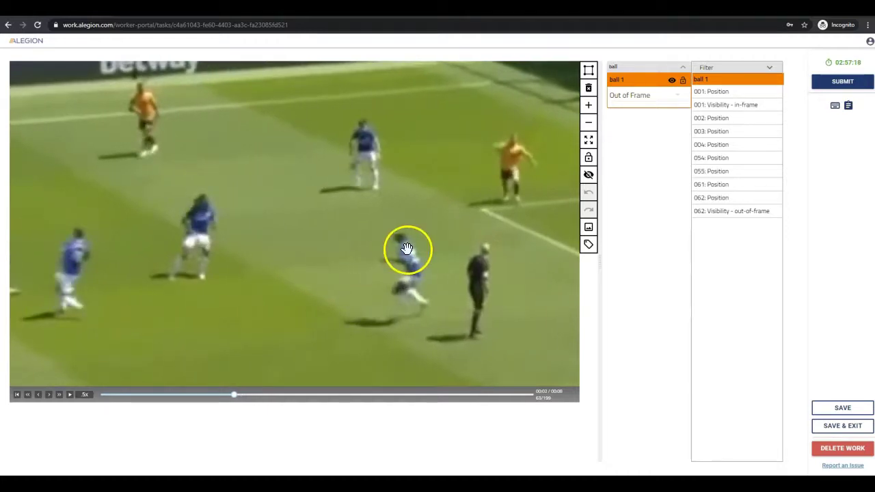
{"action": "key", "text": "Left"}
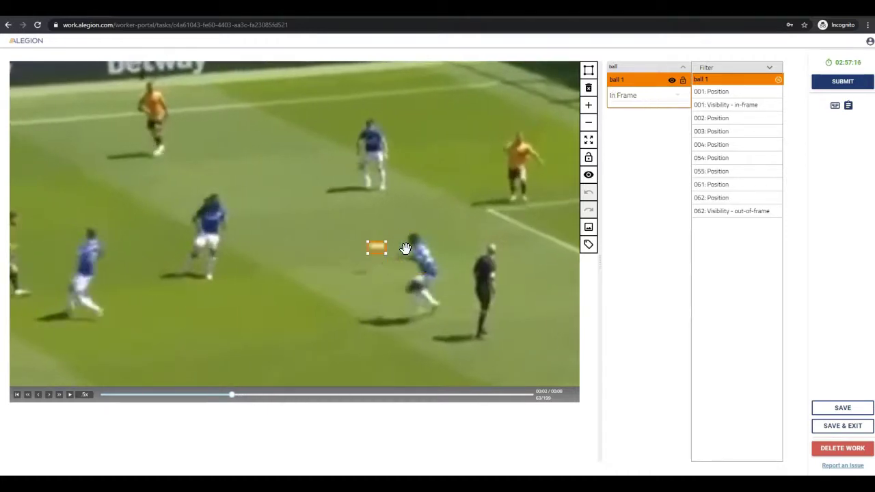
{"action": "key", "text": "Right"}
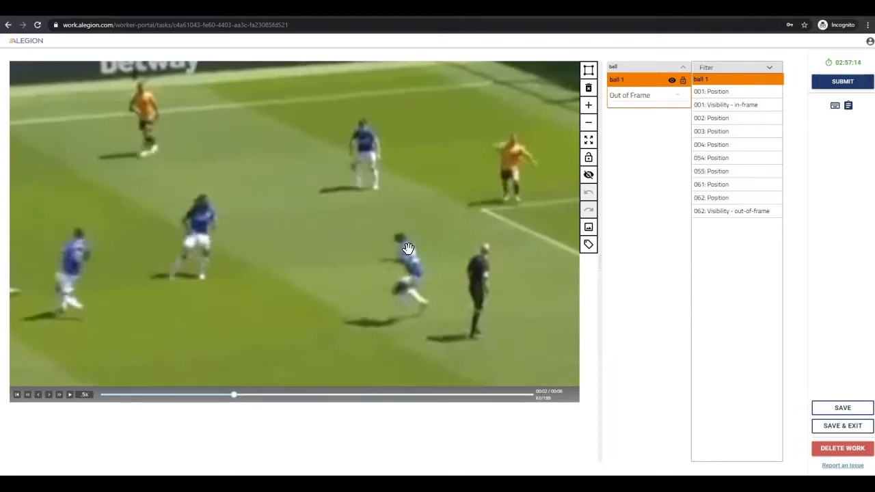
Step: Advance to frame 63 and set the visibility of ball 1 back to In Frame
{"action": "key", "text": "Right"}
{"action": "left_click", "coordinate": [631, 94]}
{"action": "left_click", "coordinate": [631, 103]}
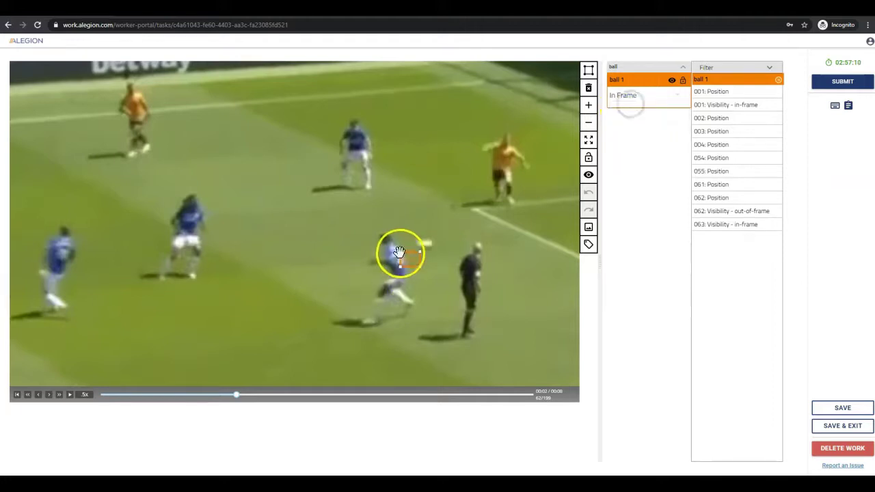
Step: Move the ball 1 box in frame 63 onto the blurred ball beside the blue player and tighten it around the blur
{"action": "left_click_drag", "start_coordinate": [420, 245], "coordinate": [424, 247]}
{"action": "scroll", "coordinate": [424, 248], "scroll_direction": "up", "scroll_amount": 5}
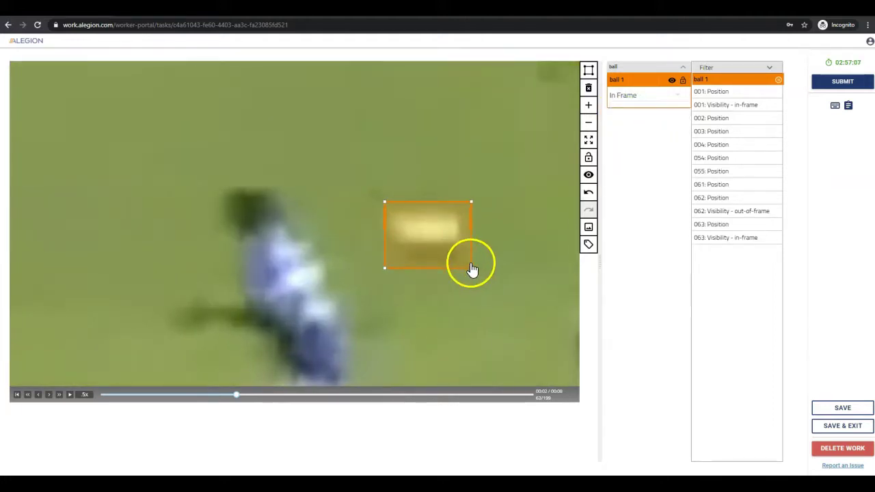
{"action": "left_click_drag", "start_coordinate": [471, 267], "coordinate": [472, 272]}
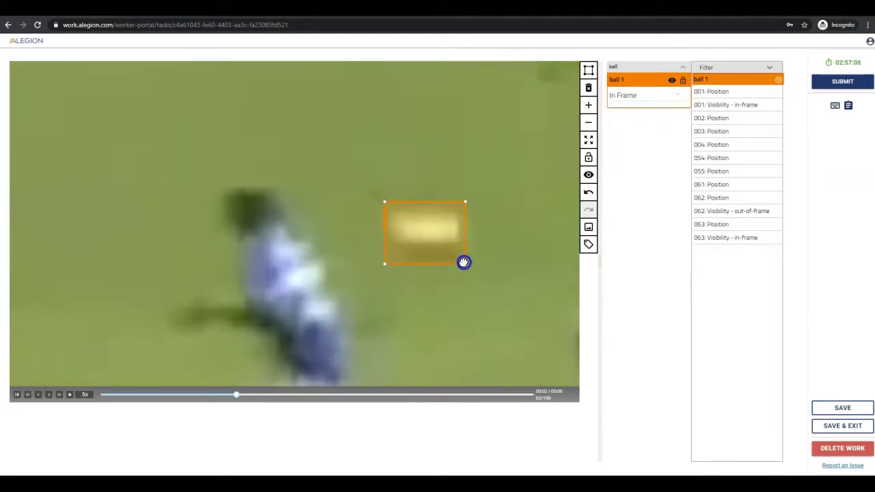
{"action": "left_click_drag", "start_coordinate": [385, 262], "coordinate": [390, 260]}
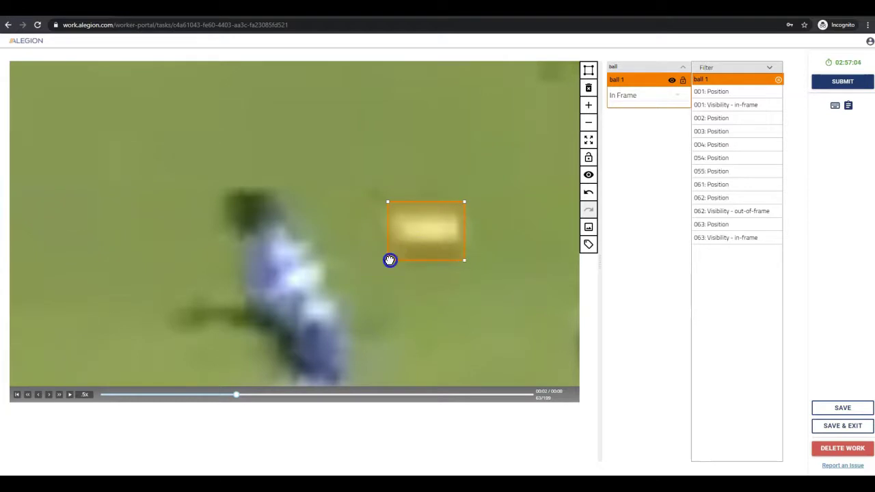
Step: Advance to frame 64 and fit the ball 1 box around the ball between the blue player and the referee
{"action": "scroll", "coordinate": [483, 259], "scroll_direction": "down", "scroll_amount": 5}
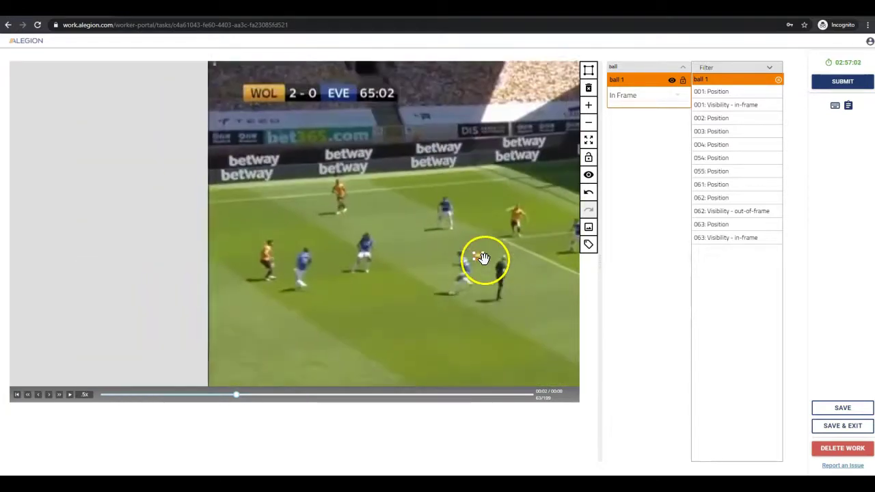
{"action": "scroll", "coordinate": [483, 259], "scroll_direction": "down", "scroll_amount": 3}
{"action": "left_click_drag", "start_coordinate": [494, 273], "coordinate": [272, 232]}
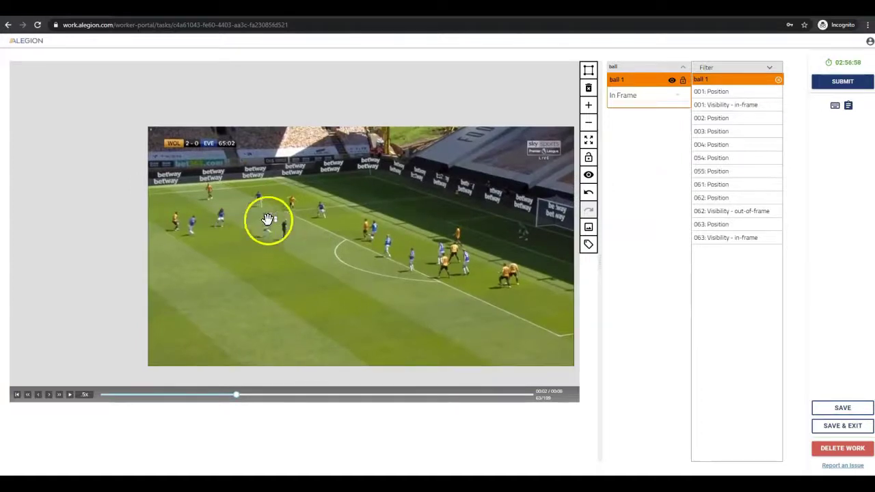
{"action": "scroll", "coordinate": [272, 225], "scroll_direction": "up", "scroll_amount": 5}
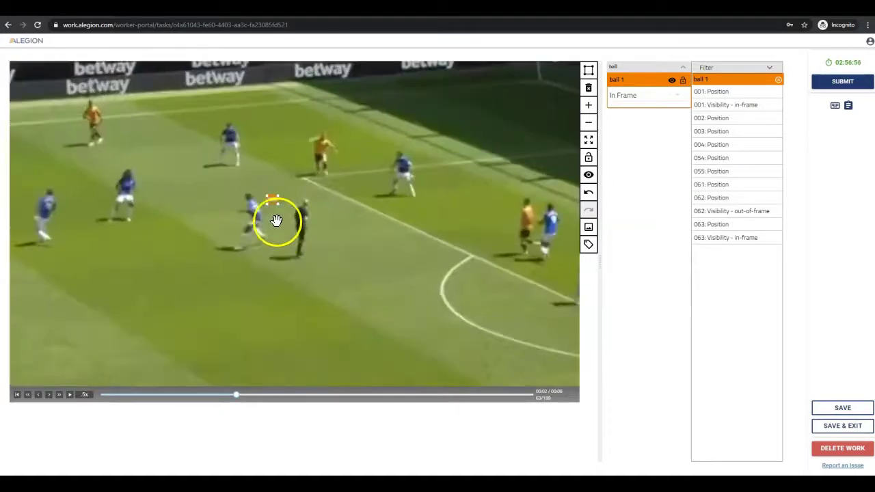
{"action": "scroll", "coordinate": [276, 227], "scroll_direction": "up", "scroll_amount": 5}
{"action": "scroll", "coordinate": [271, 214], "scroll_direction": "down", "scroll_amount": 1}
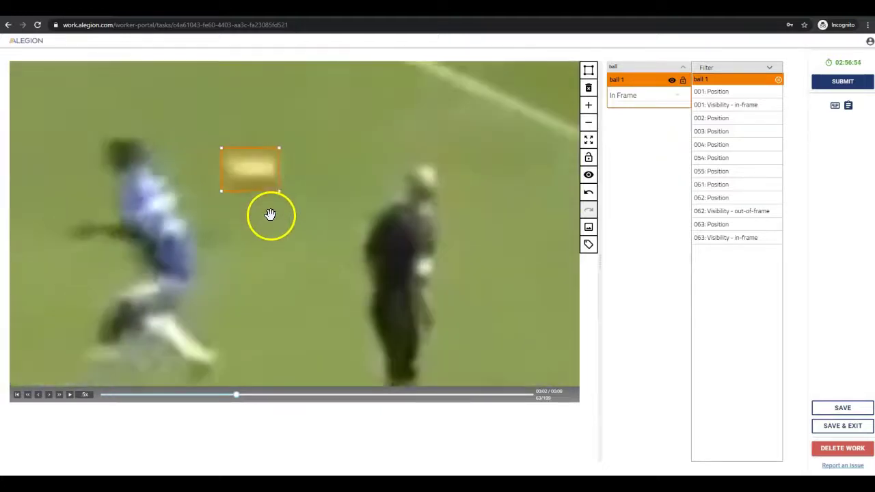
{"action": "scroll", "coordinate": [271, 216], "scroll_direction": "down", "scroll_amount": 1}
{"action": "key", "text": "Right"}
{"action": "left_click_drag", "start_coordinate": [280, 173], "coordinate": [304, 177]}
{"action": "left_click", "coordinate": [287, 190]}
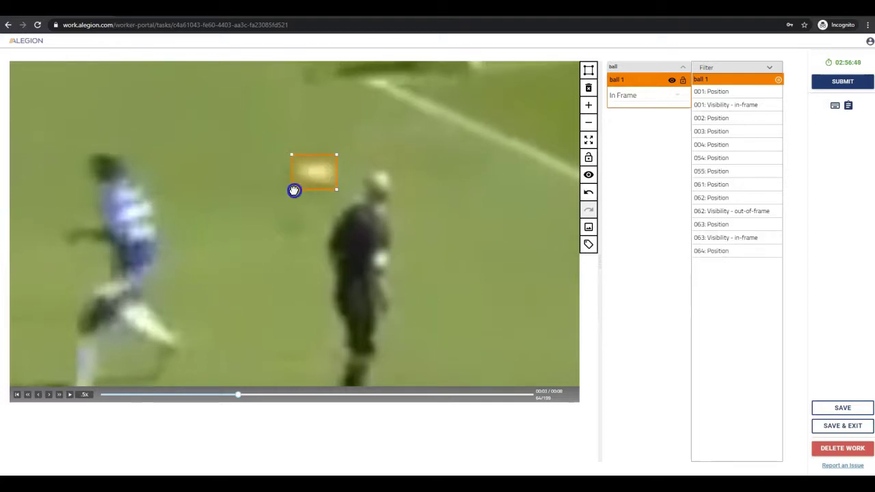
Step: Place the ball 1 box over the ball at the referee's head in frame 65, and shift it off onto the grass between player and referee
{"action": "key", "text": "Right"}
{"action": "left_click_drag", "start_coordinate": [308, 182], "coordinate": [373, 178]}
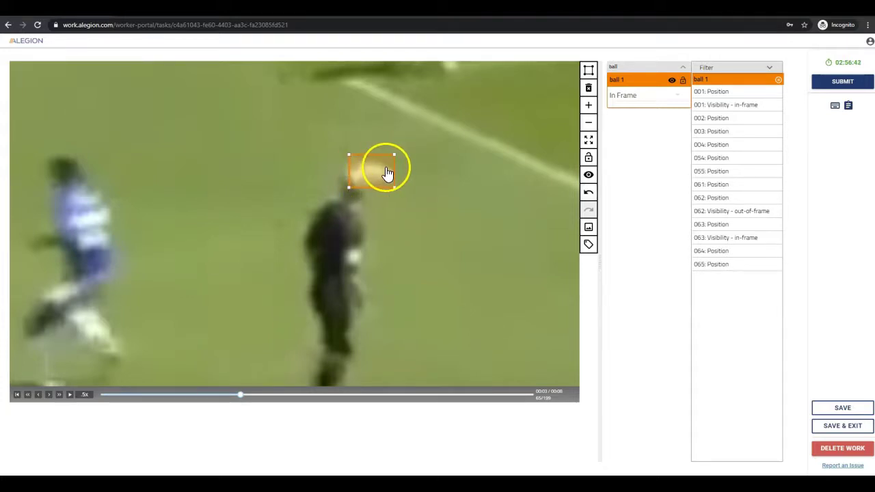
{"action": "key", "text": "ctrl+z"}
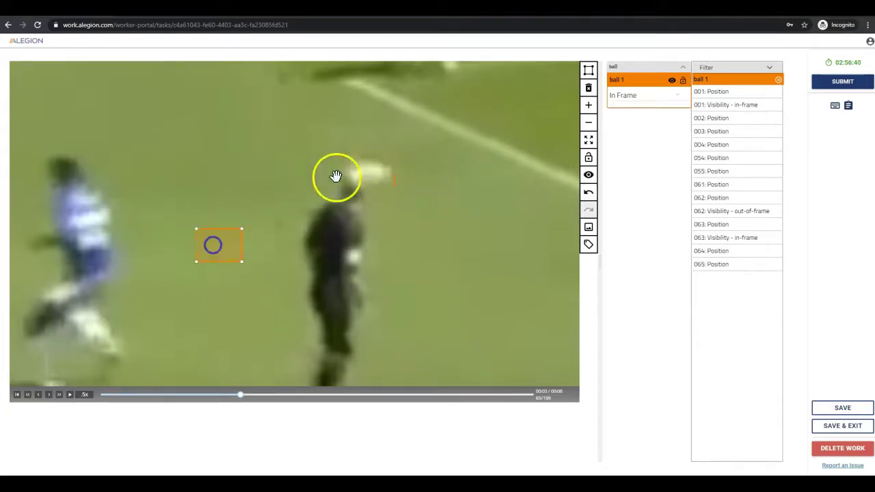
{"action": "scroll", "coordinate": [381, 181], "scroll_direction": "down", "scroll_amount": 3}
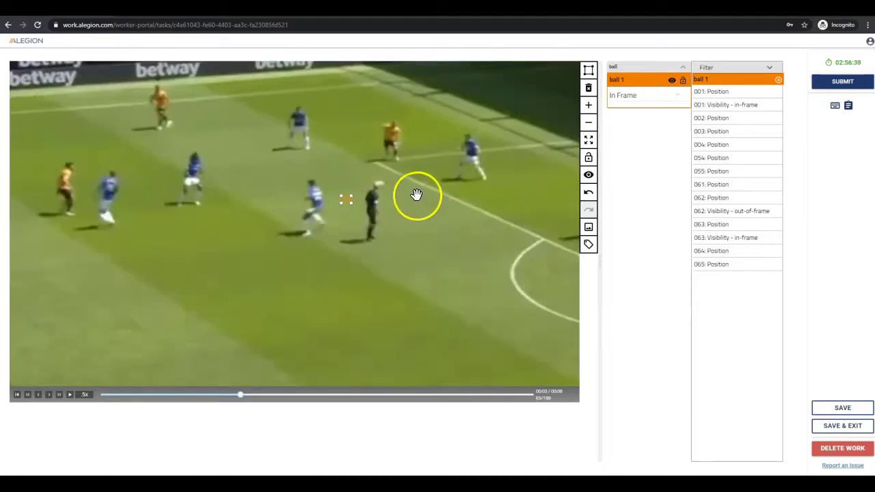
{"action": "scroll", "coordinate": [416, 195], "scroll_direction": "up", "scroll_amount": 2}
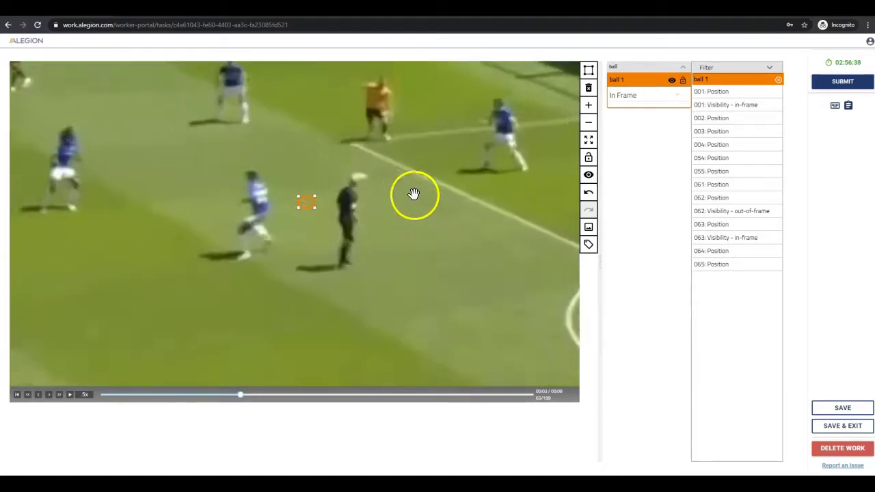
Step: Advance to frame 74 and place an enlarged ball 1 box on the grass by the white line near the blue player
{"action": "key", "text": "Right"}
{"action": "left_click_drag", "start_coordinate": [446, 212], "coordinate": [324, 272]}
{"action": "key", "text": "Right"}
{"action": "key", "text": "Right"}
{"action": "key", "text": "Right"}
{"action": "key", "text": "Right"}
{"action": "key", "text": "Right"}
{"action": "key", "text": "Right"}
{"action": "key", "text": "Right"}
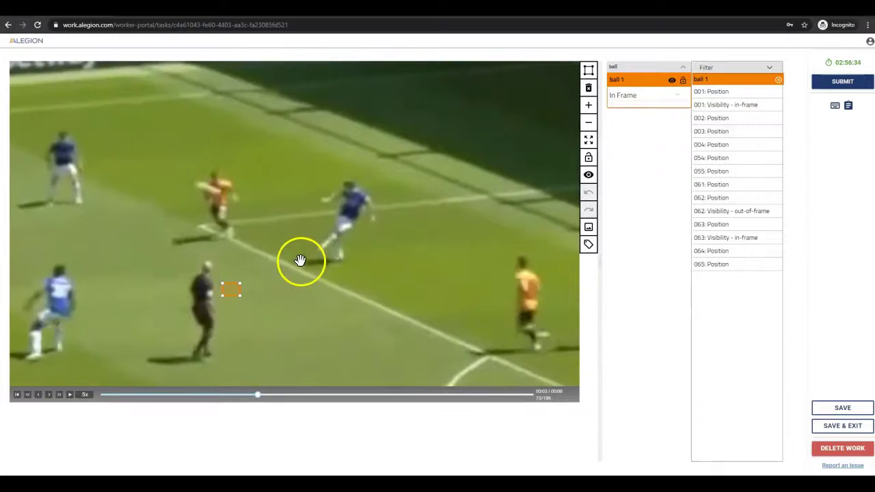
{"action": "left_click_drag", "start_coordinate": [161, 225], "coordinate": [255, 262]}
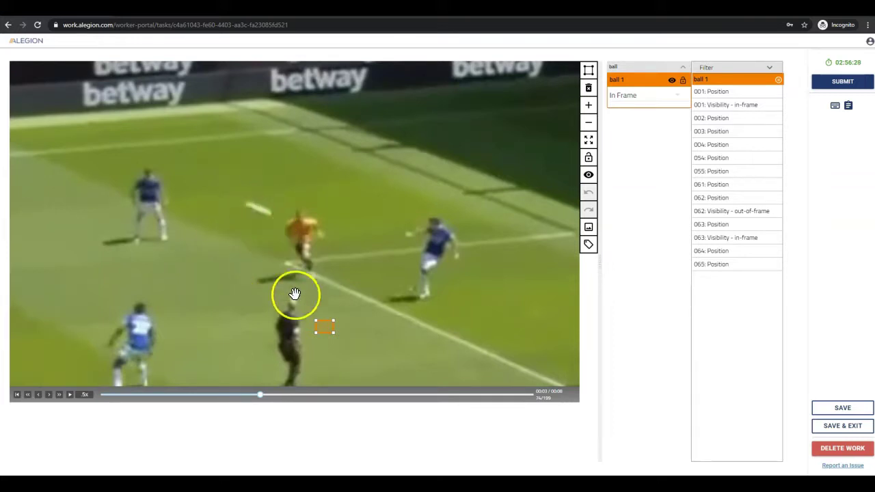
{"action": "left_click_drag", "start_coordinate": [325, 326], "coordinate": [252, 195]}
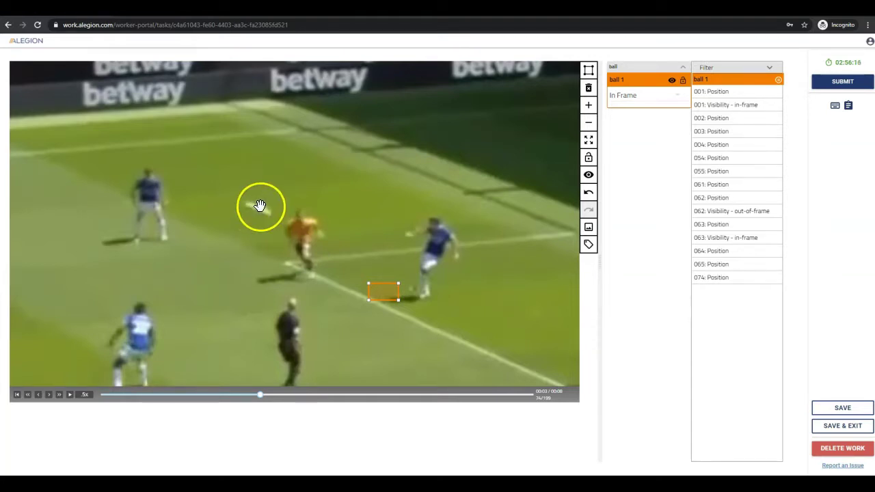
Step: Examine frames 73 to 83 to follow the blurred ball's flight past the players toward the advertising boards
{"action": "key", "text": "ctrl+z"}
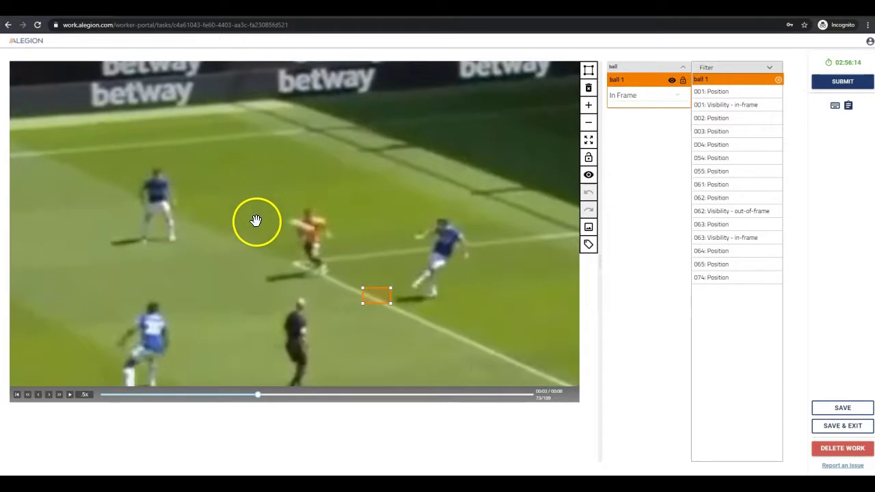
{"action": "left_click", "coordinate": [255, 223]}
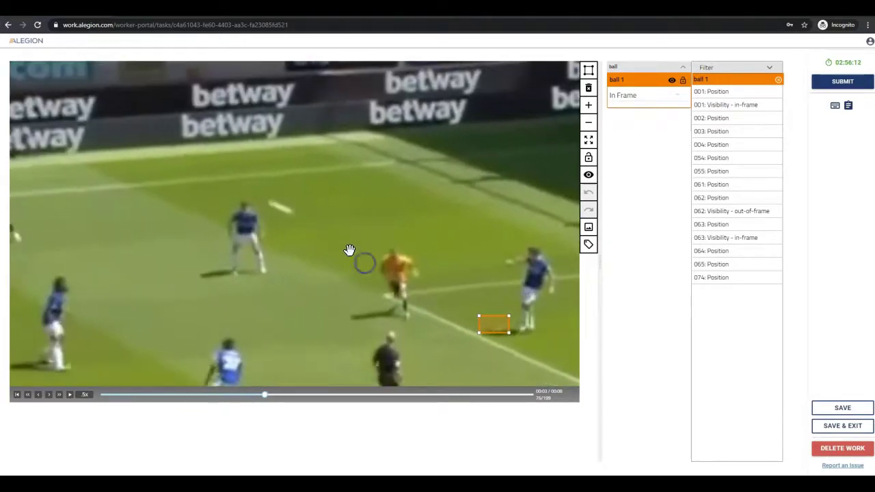
{"action": "key", "text": "Right"}
{"action": "left_click_drag", "start_coordinate": [256, 213], "coordinate": [300, 243]}
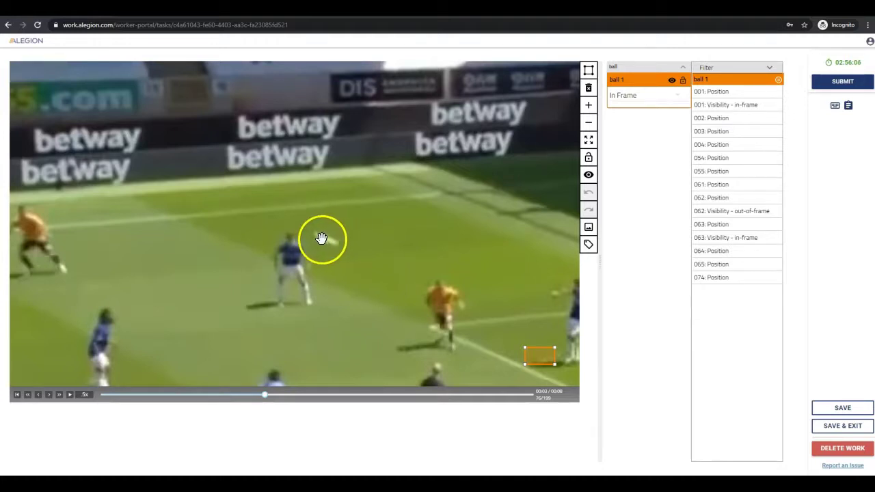
{"action": "left_click_drag", "start_coordinate": [298, 238], "coordinate": [358, 246]}
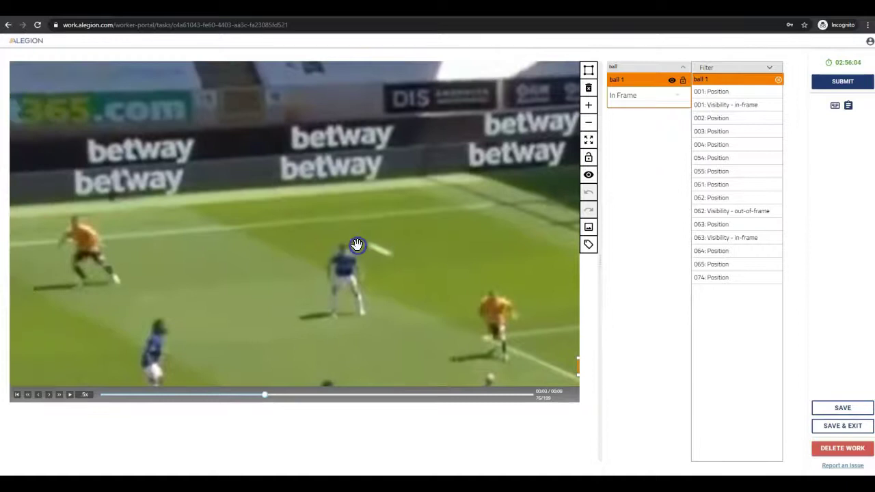
{"action": "key", "text": "Right"}
{"action": "key", "text": "Right"}
{"action": "key", "text": "Right"}
{"action": "key", "text": "Right"}
{"action": "key", "text": "Right"}
{"action": "key", "text": "Right"}
{"action": "key", "text": "Right"}
{"action": "left_click_drag", "start_coordinate": [331, 270], "coordinate": [387, 282]}
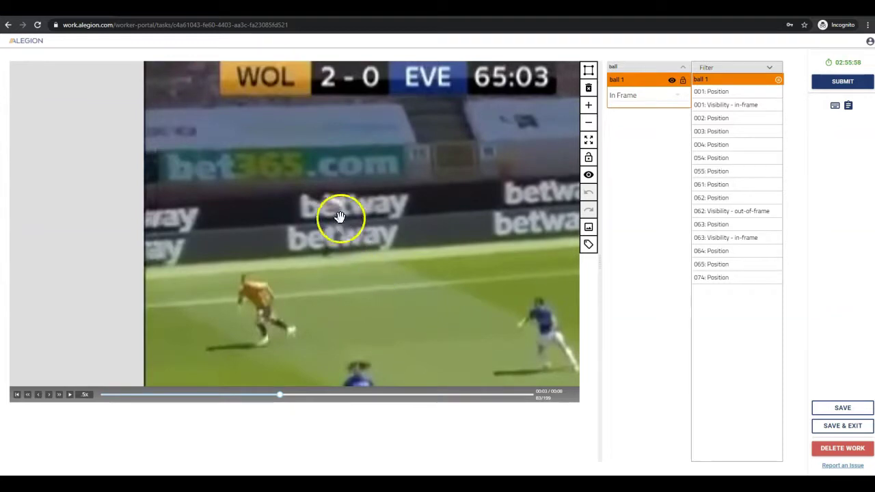
Step: Examine the frames from 83 up to 92 and compare how much of the ball shows at the WOL scoreboard's edge
{"action": "key", "text": "Right"}
{"action": "key", "text": "Right"}
{"action": "key", "text": "Right"}
{"action": "key", "text": "Right"}
{"action": "key", "text": "Right"}
{"action": "key", "text": "Right"}
{"action": "key", "text": "Right"}
{"action": "key", "text": "Right"}
{"action": "key", "text": "Right"}
{"action": "key", "text": "Right"}
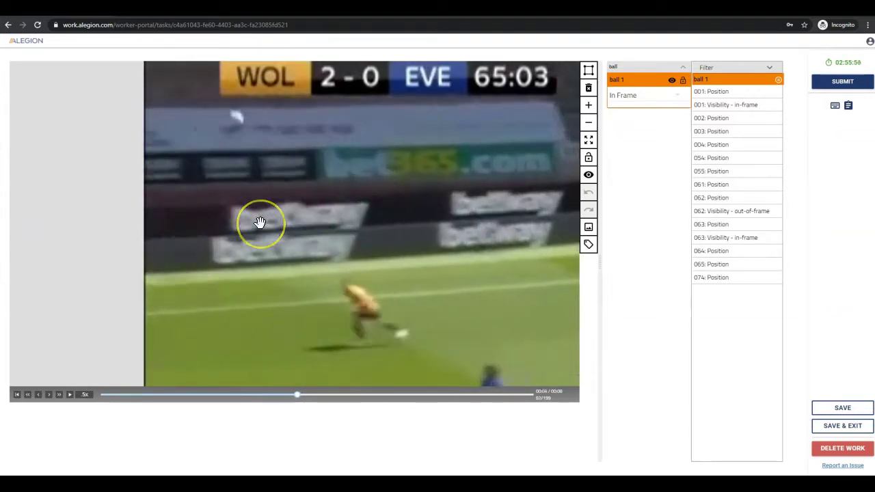
{"action": "key", "text": "Left"}
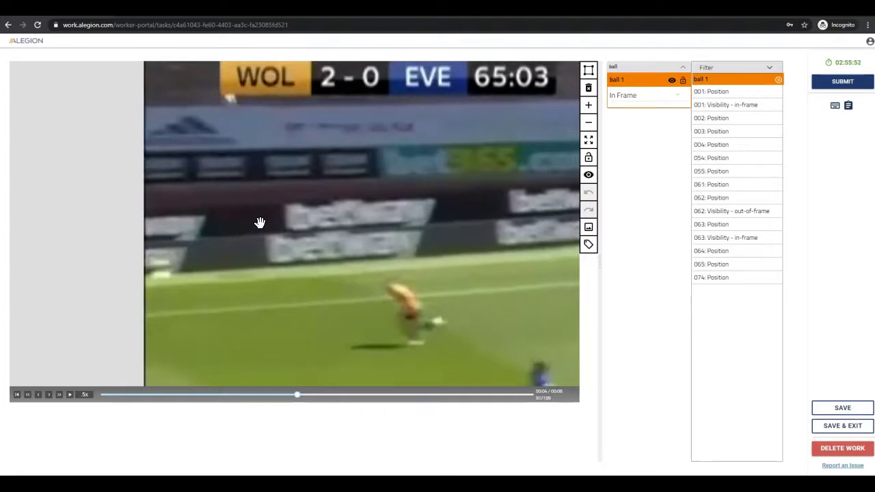
{"action": "left_click", "coordinate": [275, 180]}
{"action": "left_click", "coordinate": [223, 93]}
{"action": "left_click", "coordinate": [244, 114]}
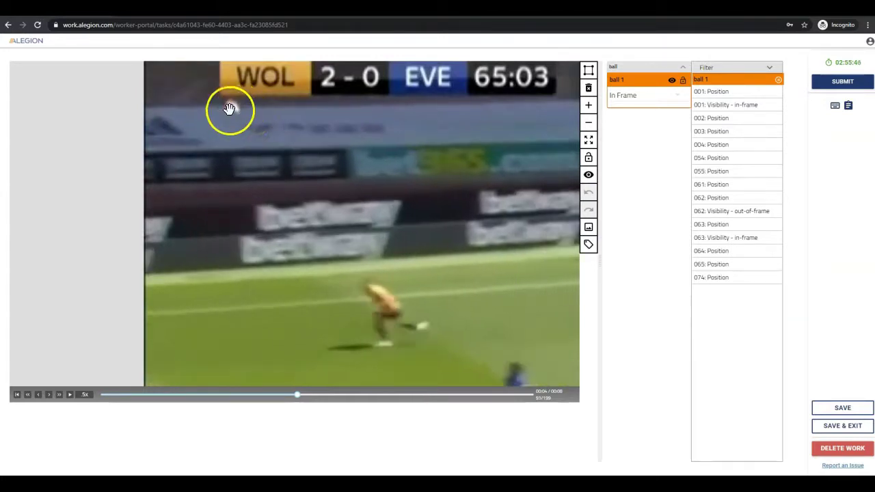
{"action": "left_click", "coordinate": [231, 107]}
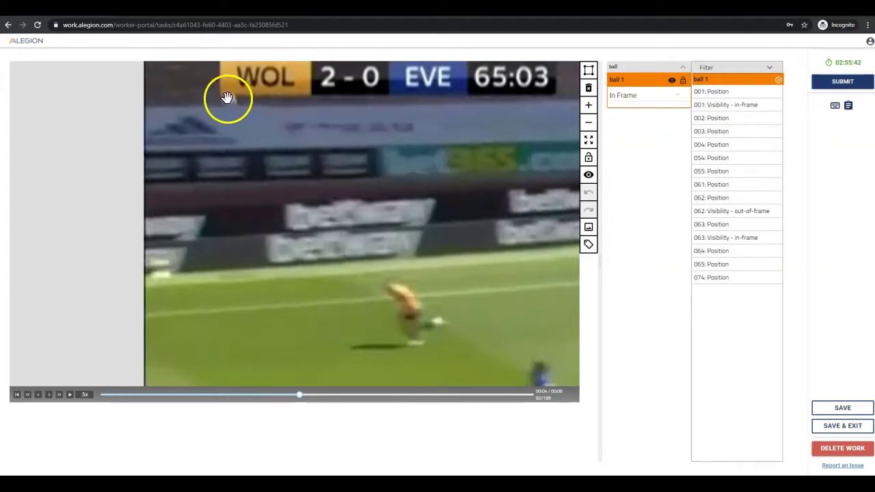
Step: Compare the frames from 118 to 122 to check where the ball emerges from behind the scoreboard
{"action": "key", "text": "Right"}
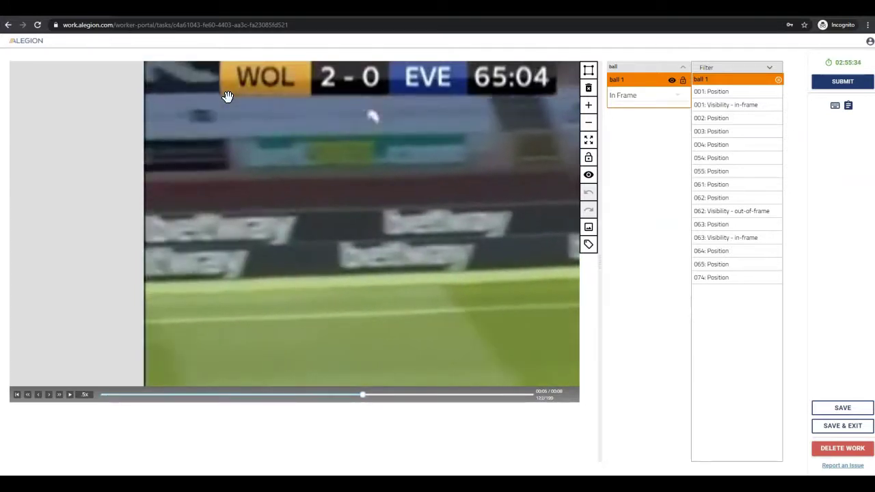
{"action": "mouse_move", "coordinate": [334, 82]}
{"action": "left_mouse_down"}
{"action": "mouse_move", "coordinate": [380, 94]}
{"action": "mouse_move", "coordinate": [367, 100]}
{"action": "mouse_move", "coordinate": [389, 92]}
{"action": "mouse_move", "coordinate": [322, 67]}
{"action": "mouse_move", "coordinate": [373, 76]}
{"action": "mouse_move", "coordinate": [336, 77]}
{"action": "mouse_move", "coordinate": [335, 62]}
{"action": "left_mouse_up"}
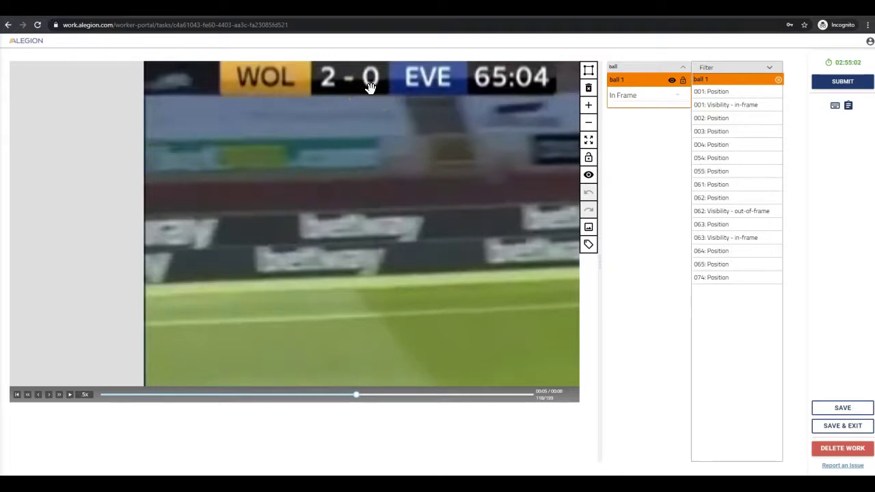
{"action": "key", "text": "Right"}
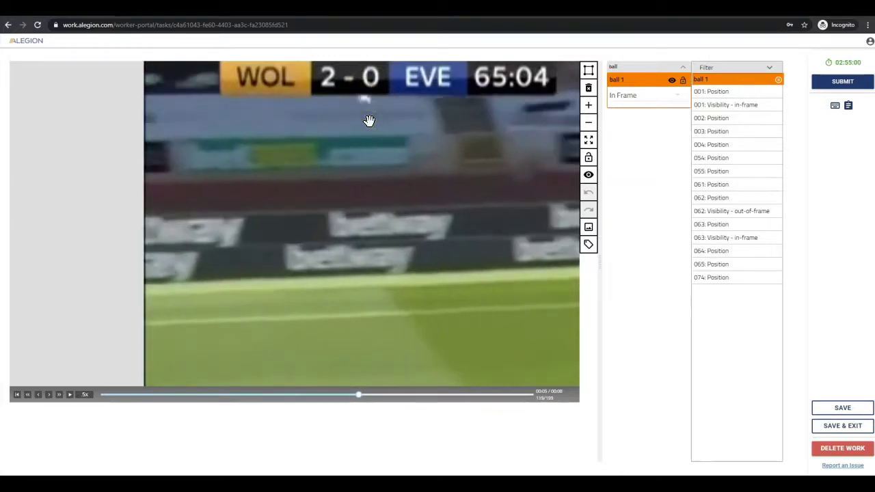
{"action": "key", "text": "Left"}
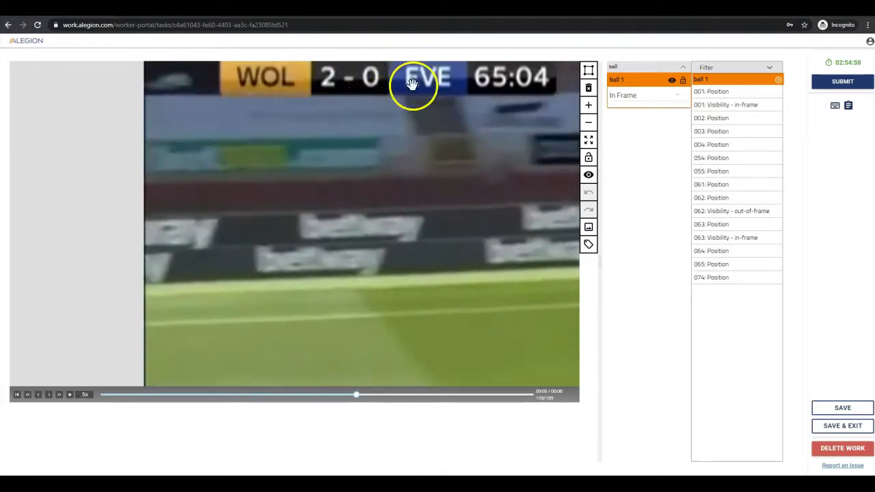
Step: Play the rest of the clip to its end and step back to review the ball near the assistant referee
{"action": "key", "text": "space"}
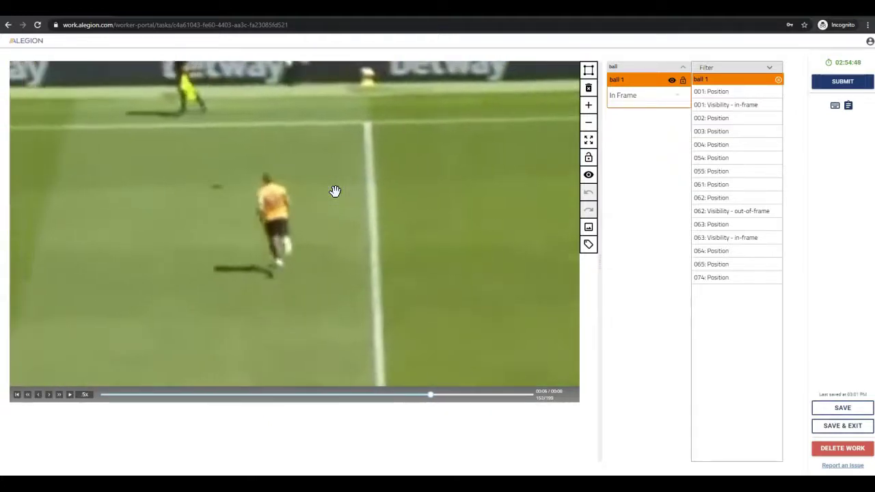
{"action": "left_click", "coordinate": [319, 227]}
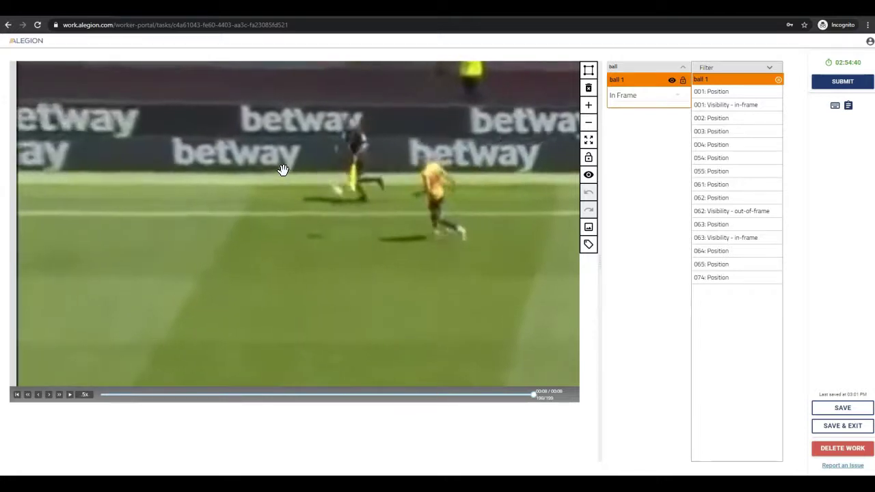
{"action": "left_click", "coordinate": [285, 140]}
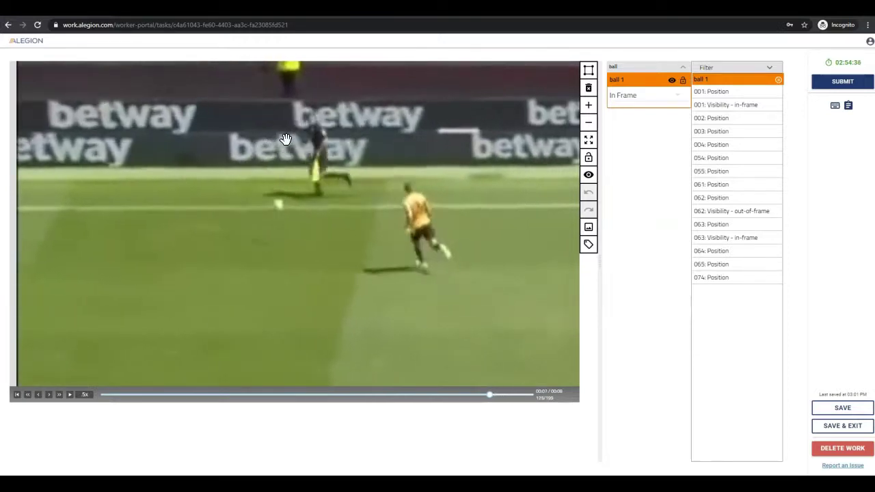
Step: Switch to the soccer ball annotation guidelines in Google Docs and review the sections from what is expected through the annotation tools and brightness adjustment
{"action": "left_click", "coordinate": [168, 33]}
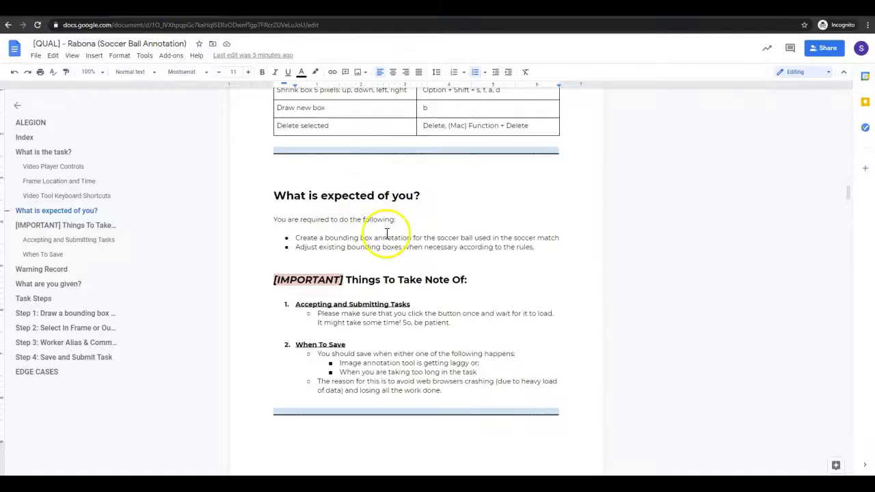
{"action": "scroll", "coordinate": [386, 233], "scroll_direction": "down", "scroll_amount": 10}
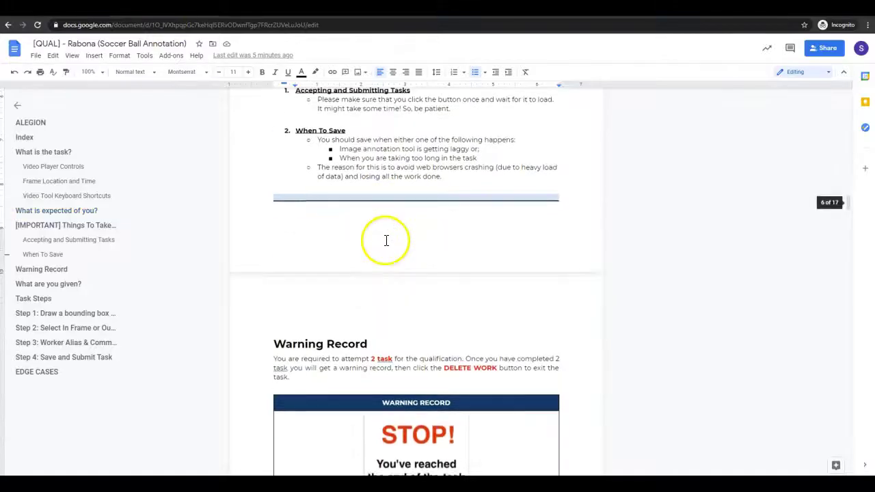
{"action": "scroll", "coordinate": [386, 240], "scroll_direction": "down", "scroll_amount": 20}
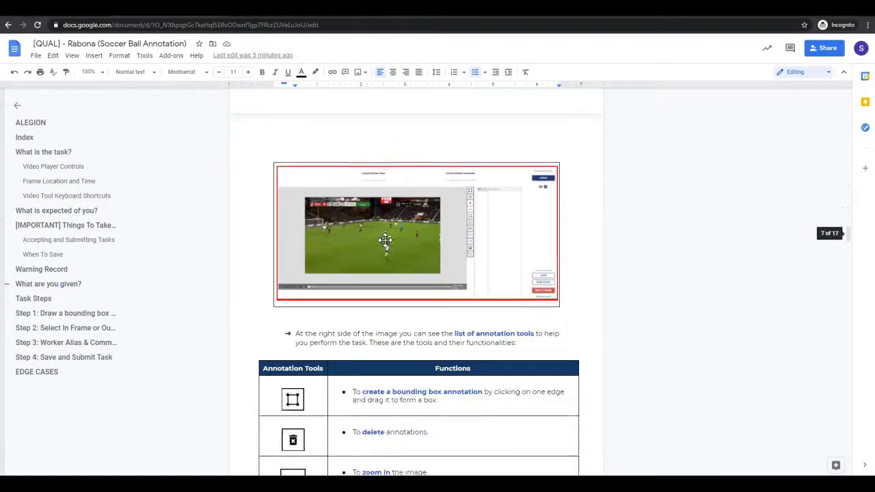
{"action": "scroll", "coordinate": [385, 246], "scroll_direction": "down", "scroll_amount": 15}
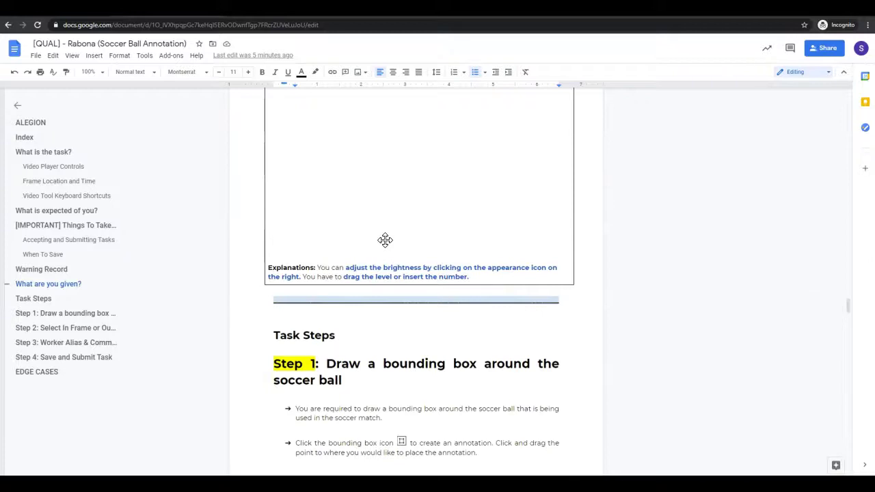
{"action": "scroll", "coordinate": [385, 239], "scroll_direction": "up", "scroll_amount": 10}
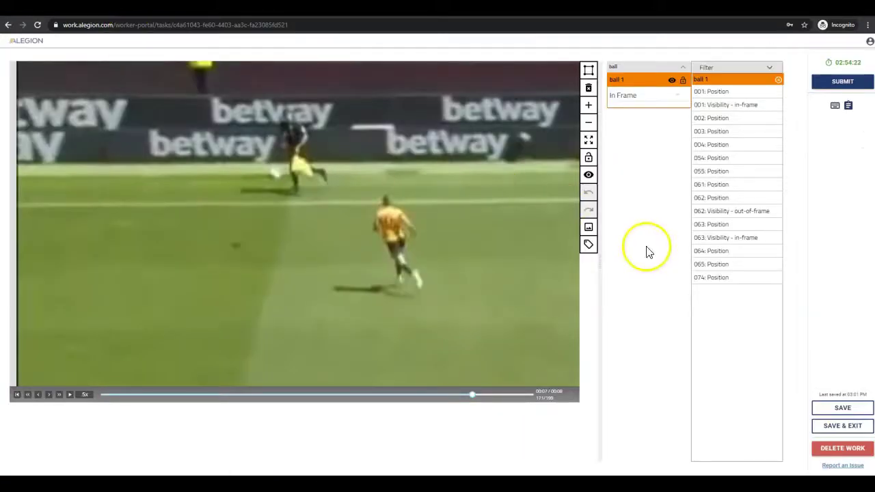
Step: Switch back to the Alegion task and set the video's brightness to 10 and contrast to 6
{"action": "left_click", "coordinate": [588, 227]}
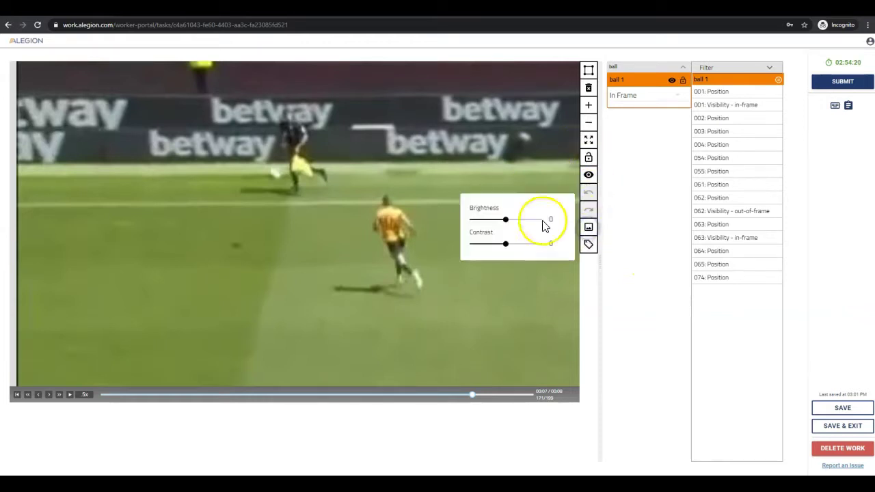
{"action": "left_click_drag", "start_coordinate": [506, 220], "coordinate": [488, 248]}
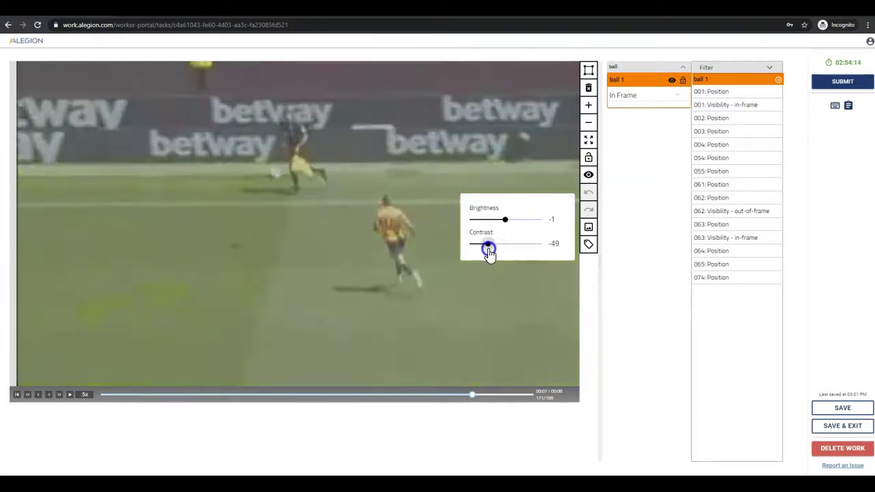
{"action": "left_click_drag", "start_coordinate": [505, 219], "coordinate": [555, 241]}
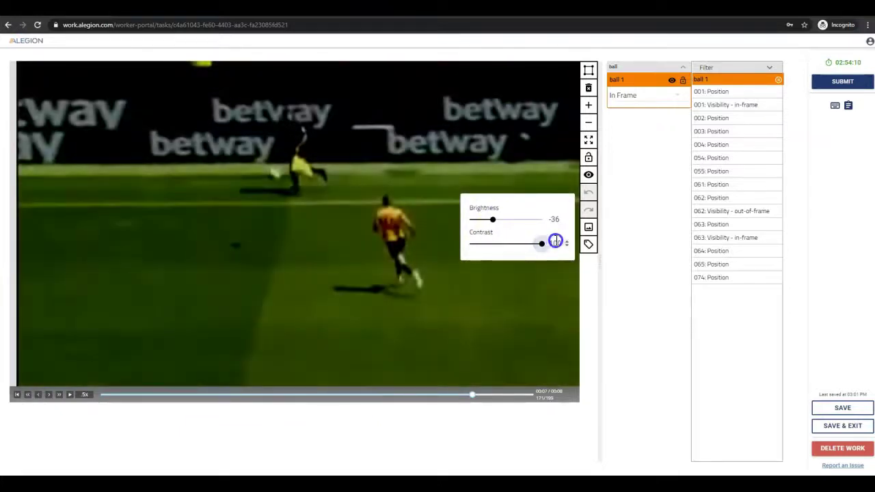
{"action": "left_click_drag", "start_coordinate": [500, 224], "coordinate": [509, 246]}
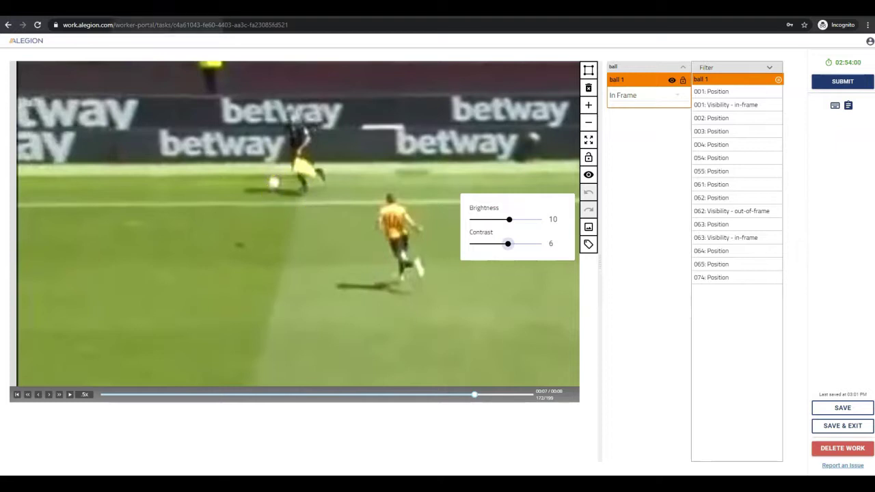
Step: Review Step 1 in the guidelines document, highlighting the 25% visibility rule and the rule on estimating the full box of a partially visible ball
{"action": "left_click", "coordinate": [164, 7]}
{"action": "scroll", "coordinate": [338, 162], "scroll_direction": "down", "scroll_amount": 10}
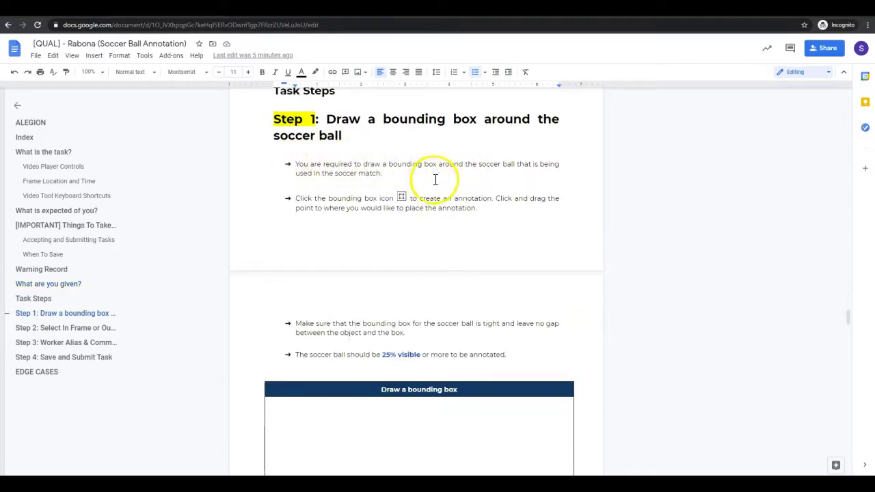
{"action": "scroll", "coordinate": [320, 200], "scroll_direction": "down", "scroll_amount": 2}
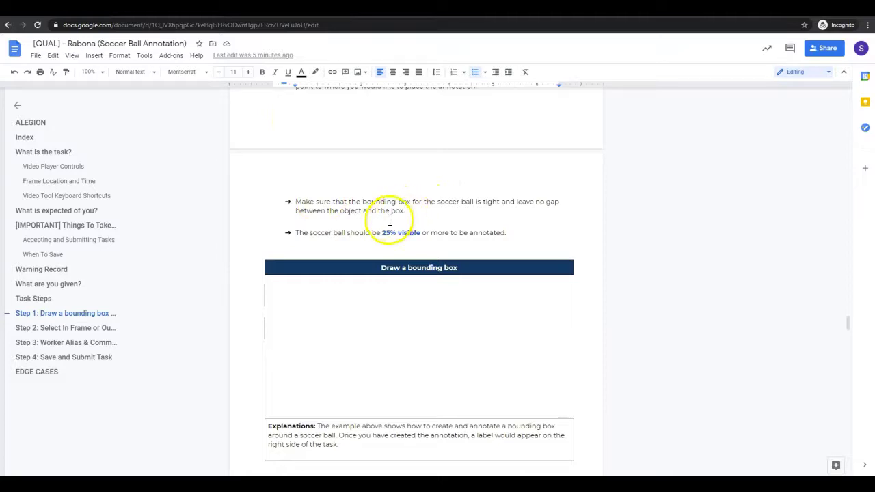
{"action": "left_click_drag", "start_coordinate": [294, 233], "coordinate": [505, 237]}
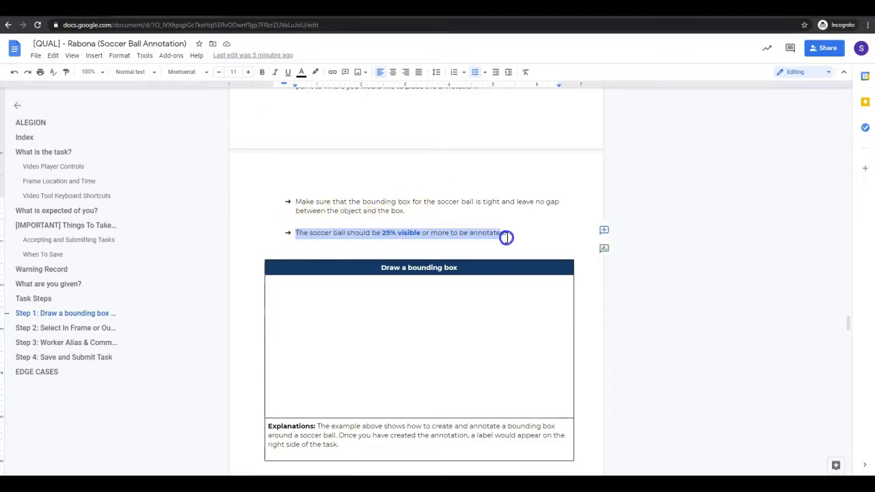
{"action": "scroll", "coordinate": [509, 233], "scroll_direction": "down", "scroll_amount": 2}
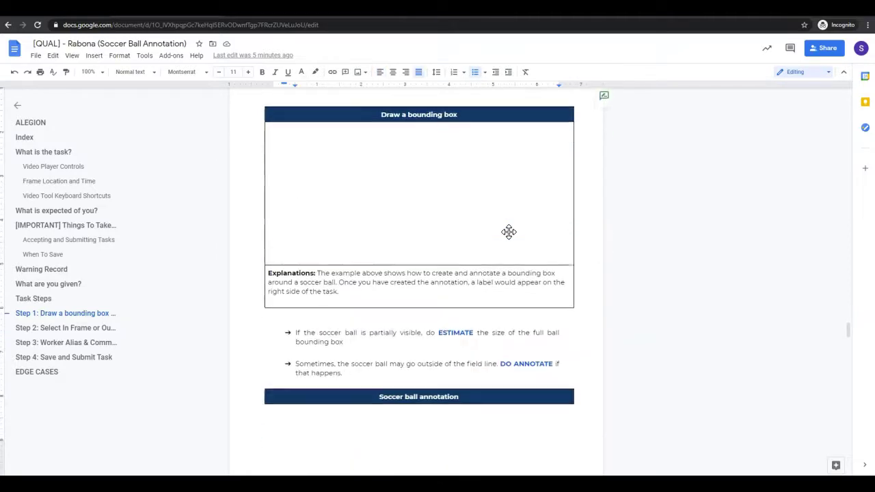
{"action": "left_click_drag", "start_coordinate": [294, 332], "coordinate": [556, 344]}
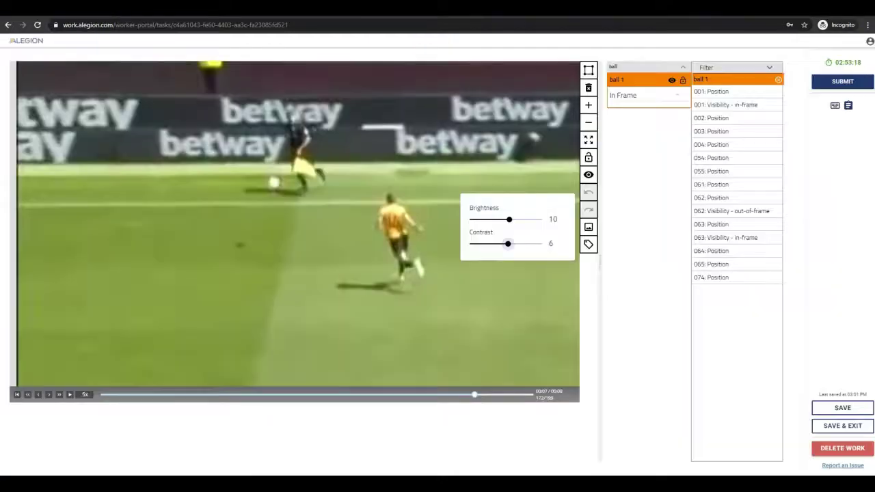
Step: Go to the ball 1 position at the start of the clip and reposition its box over the ball
{"action": "left_click", "coordinate": [283, 395]}
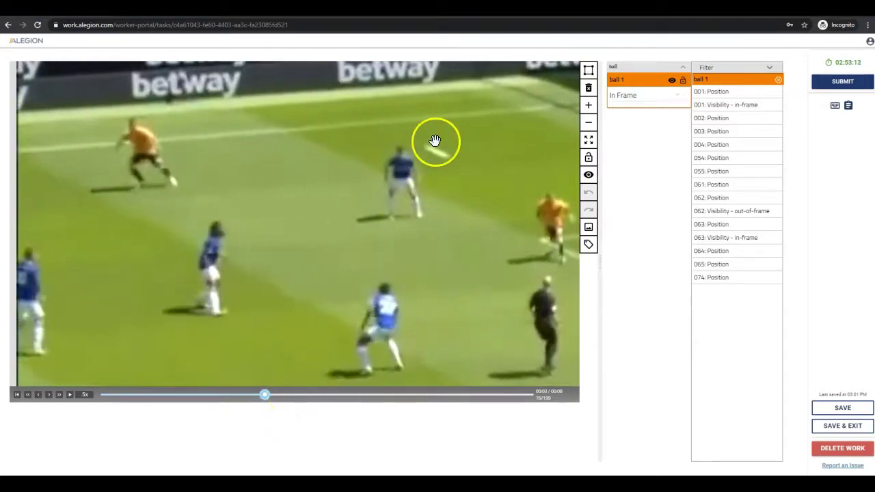
{"action": "scroll", "coordinate": [434, 143], "scroll_direction": "up", "scroll_amount": 3}
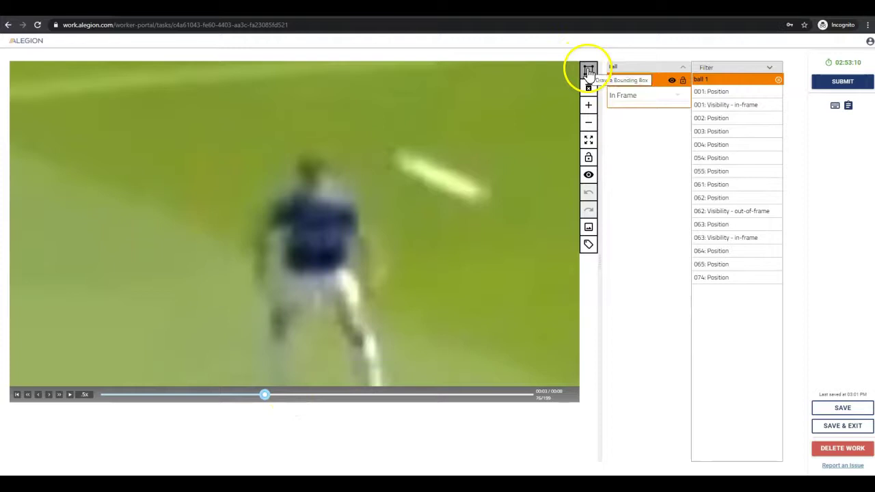
{"action": "left_click", "coordinate": [708, 147]}
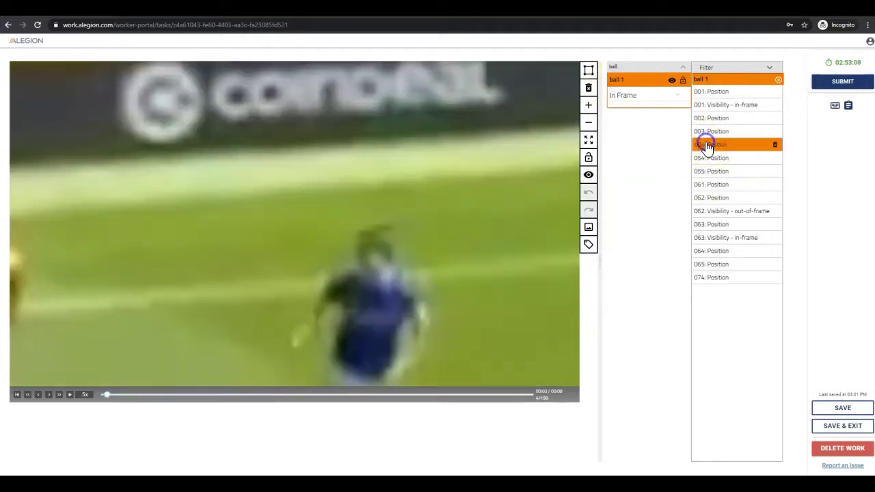
{"action": "scroll", "coordinate": [396, 219], "scroll_direction": "down", "scroll_amount": 3}
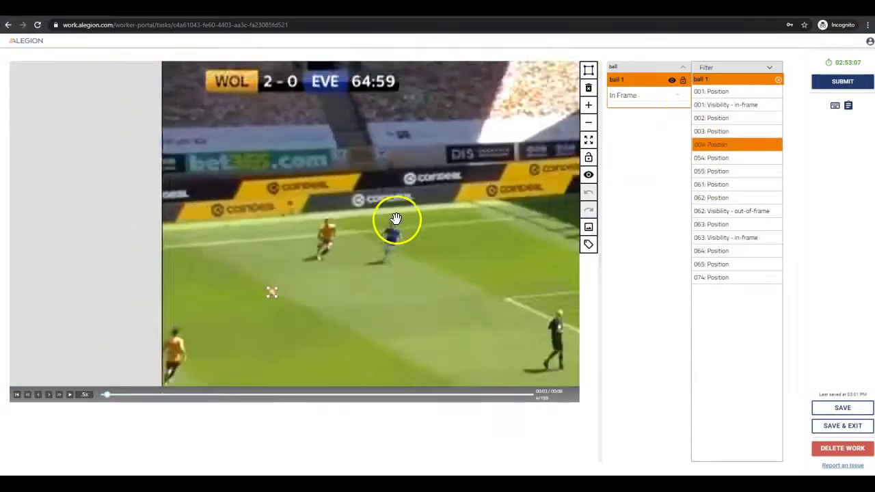
{"action": "scroll", "coordinate": [396, 218], "scroll_direction": "down", "scroll_amount": 2}
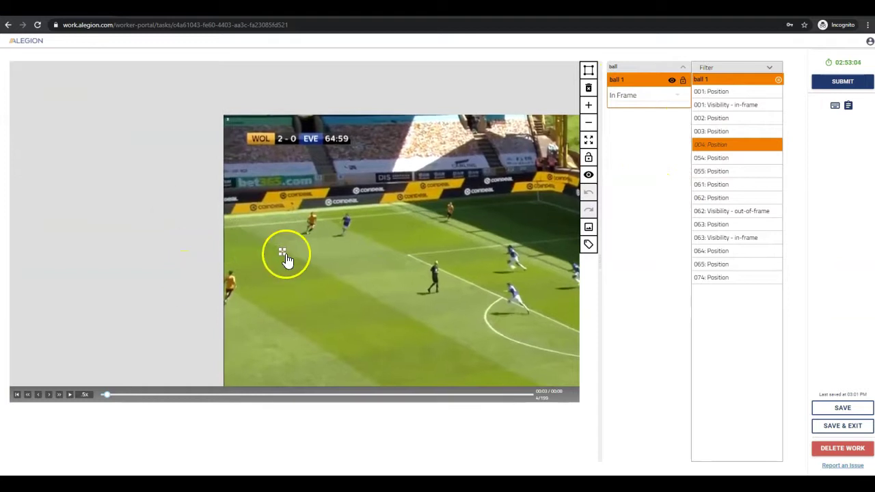
{"action": "left_click_drag", "start_coordinate": [282, 252], "coordinate": [326, 255]}
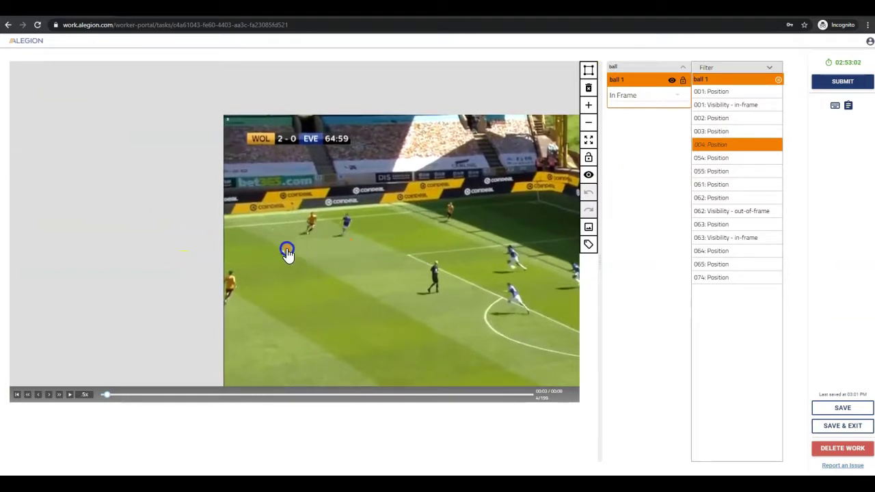
Step: At frame 74, move the ball 1 box over the blurred ball between the blue and orange players
{"action": "key", "text": "space"}
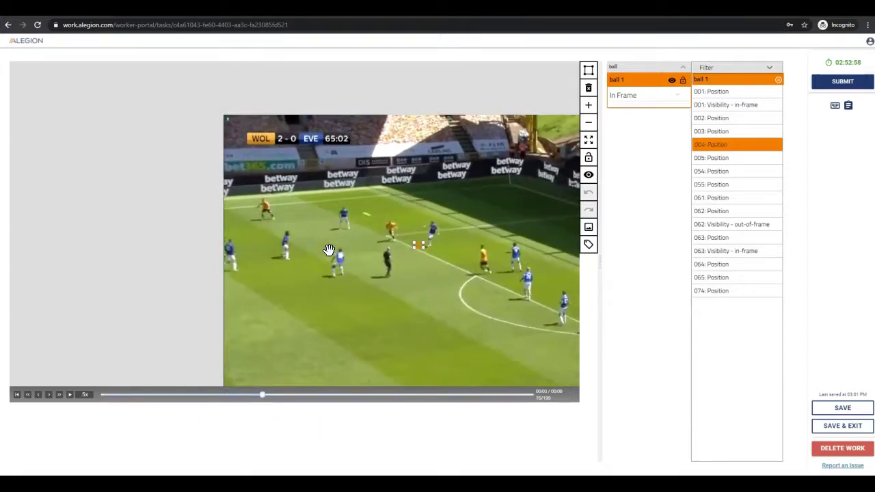
{"action": "left_click", "coordinate": [371, 232]}
{"action": "scroll", "coordinate": [371, 229], "scroll_direction": "up", "scroll_amount": 3}
{"action": "left_click", "coordinate": [477, 267]}
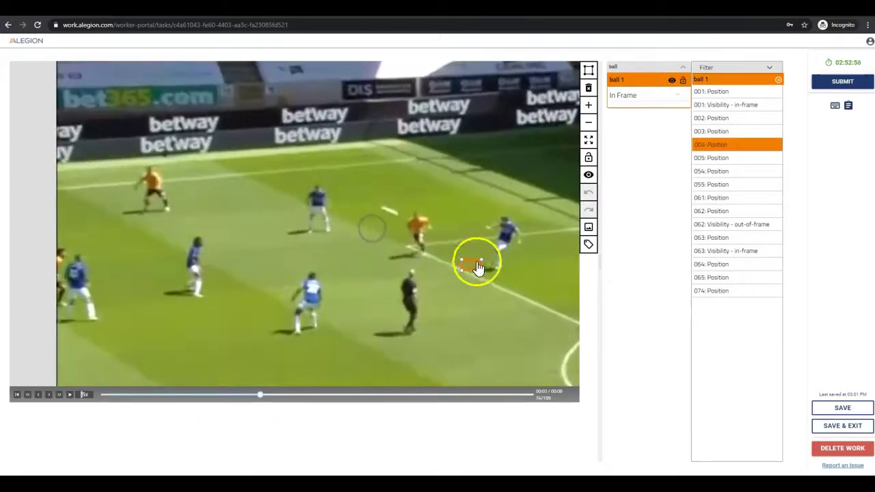
{"action": "scroll", "coordinate": [426, 219], "scroll_direction": "up", "scroll_amount": 8}
{"action": "scroll", "coordinate": [458, 295], "scroll_direction": "down", "scroll_amount": 5}
{"action": "left_click_drag", "start_coordinate": [528, 359], "coordinate": [391, 257]}
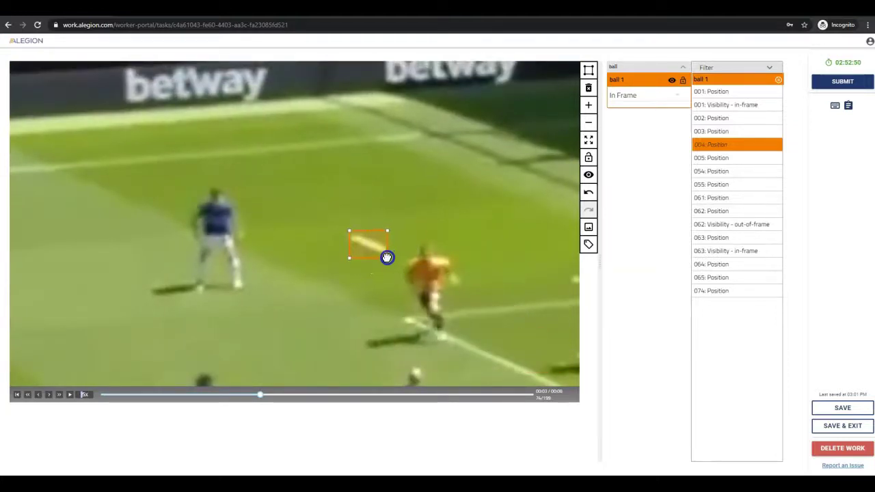
Step: Examine the frames backward from 75 to 66 to follow the blurred ball's path past the players toward the referee
{"action": "left_click", "coordinate": [361, 250]}
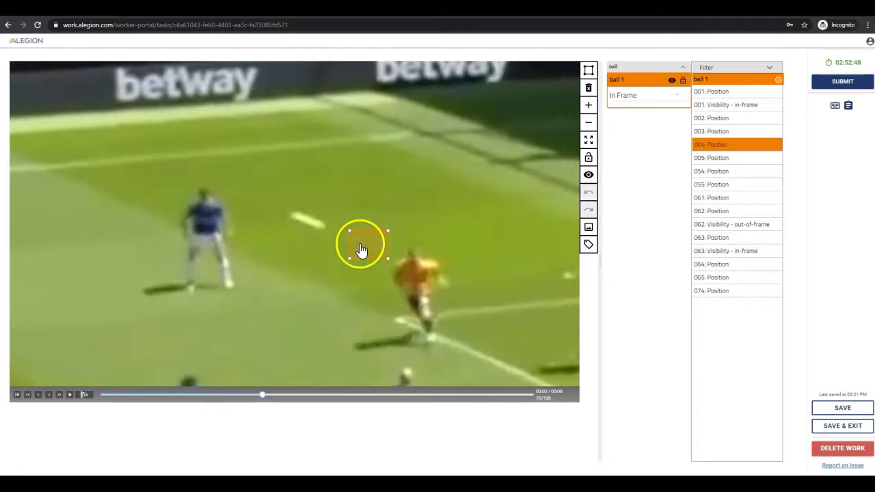
{"action": "key", "text": "Left"}
{"action": "key", "text": "Left"}
{"action": "left_click", "coordinate": [360, 239]}
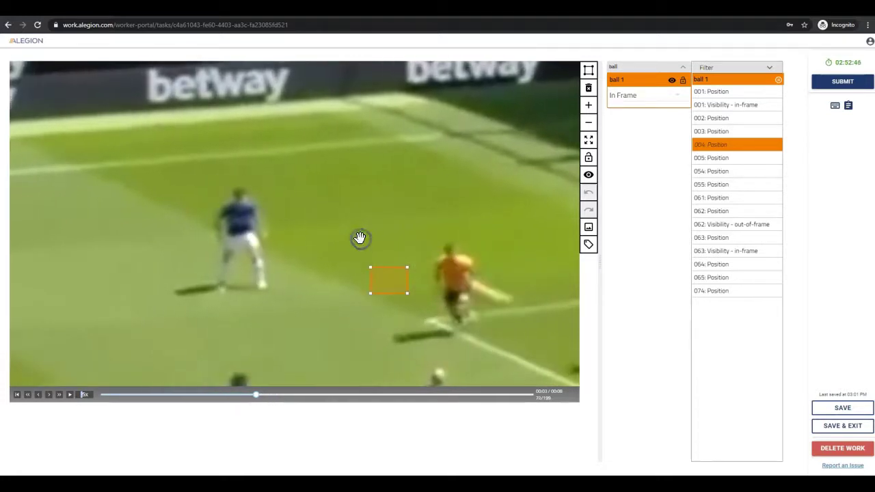
{"action": "left_click_drag", "start_coordinate": [448, 332], "coordinate": [285, 250]}
{"action": "left_click", "coordinate": [439, 278]}
{"action": "key", "text": "Left"}
{"action": "key", "text": "Left"}
{"action": "key", "text": "Left"}
{"action": "key", "text": "Left"}
{"action": "key", "text": "Left"}
{"action": "key", "text": "Left"}
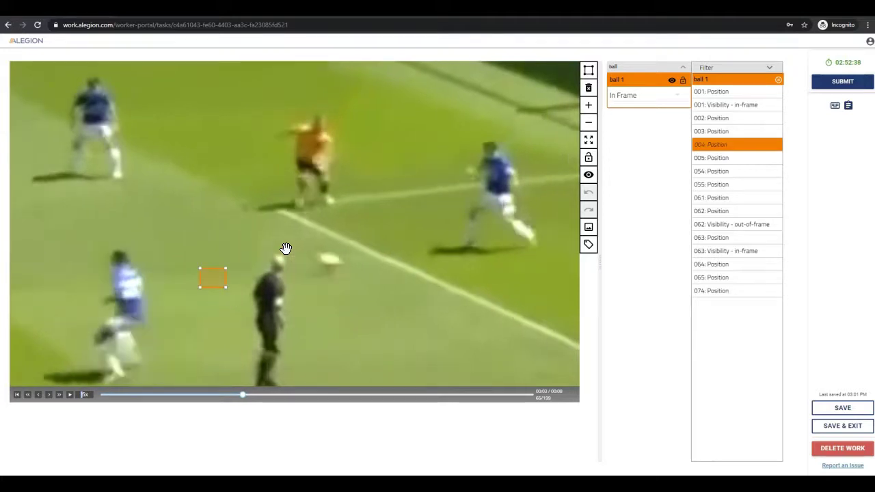
Step: At frame 65, place the ball 1 box over the ball above the referee's head and inspect it up close
{"action": "left_click", "coordinate": [248, 287]}
{"action": "left_click_drag", "start_coordinate": [247, 294], "coordinate": [314, 258]}
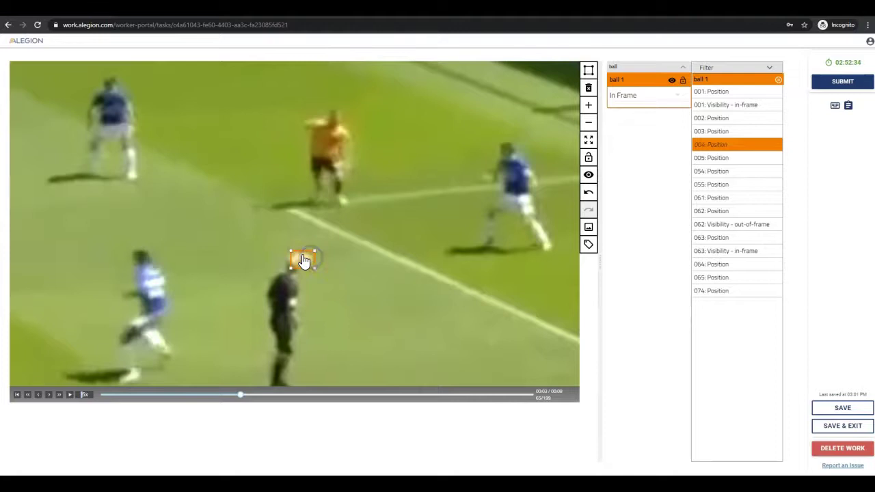
{"action": "scroll", "coordinate": [307, 259], "scroll_direction": "up", "scroll_amount": 5}
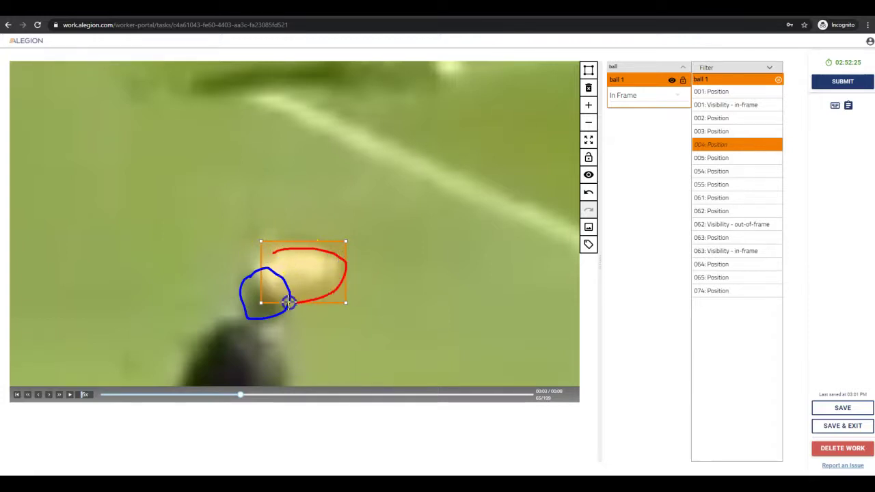
{"action": "left_click", "coordinate": [259, 287]}
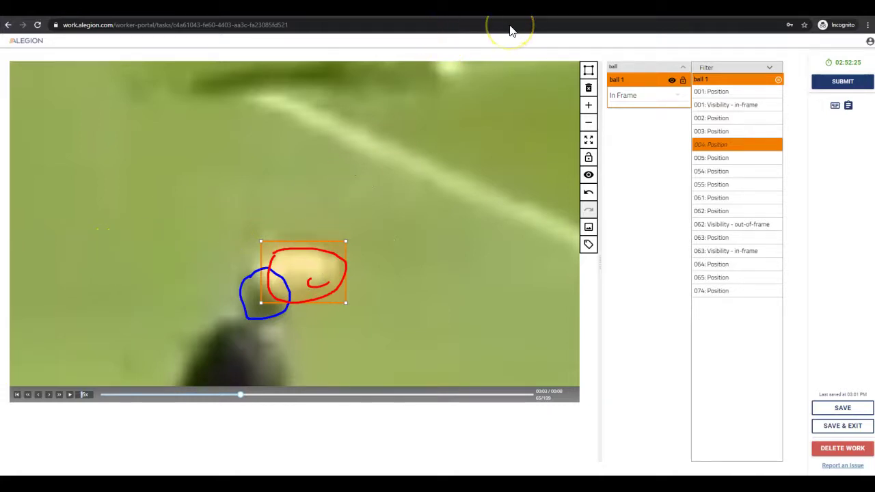
{"action": "key", "text": "Escape"}
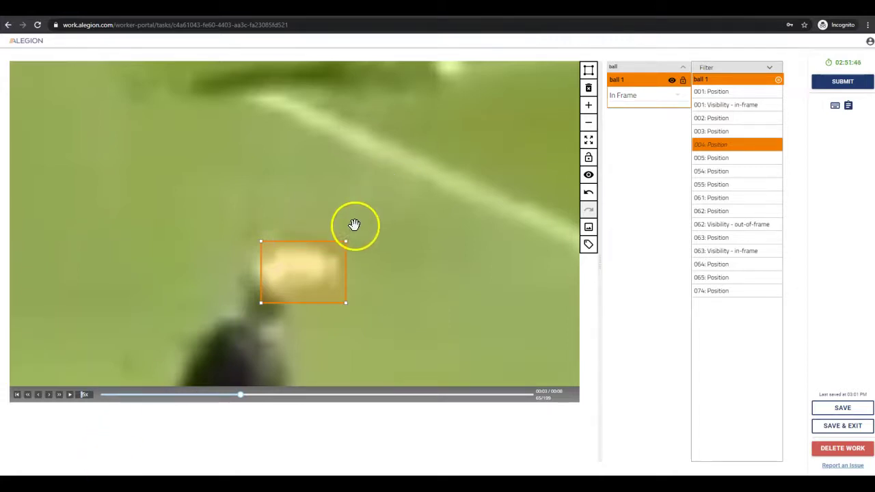
Step: Examine the frames from 65 up to 92 to follow the ball's flight past the players to the WOL scoreboard
{"action": "scroll", "coordinate": [332, 191], "scroll_direction": "down", "scroll_amount": 5}
{"action": "left_click_drag", "start_coordinate": [349, 149], "coordinate": [354, 250]}
{"action": "key", "text": "Right"}
{"action": "key", "text": "Right"}
{"action": "key", "text": "Right"}
{"action": "key", "text": "Right"}
{"action": "key", "text": "Right"}
{"action": "key", "text": "Right"}
{"action": "key", "text": "Right"}
{"action": "key", "text": "Right"}
{"action": "key", "text": "Right"}
{"action": "key", "text": "Right"}
{"action": "key", "text": "Right"}
{"action": "key", "text": "Right"}
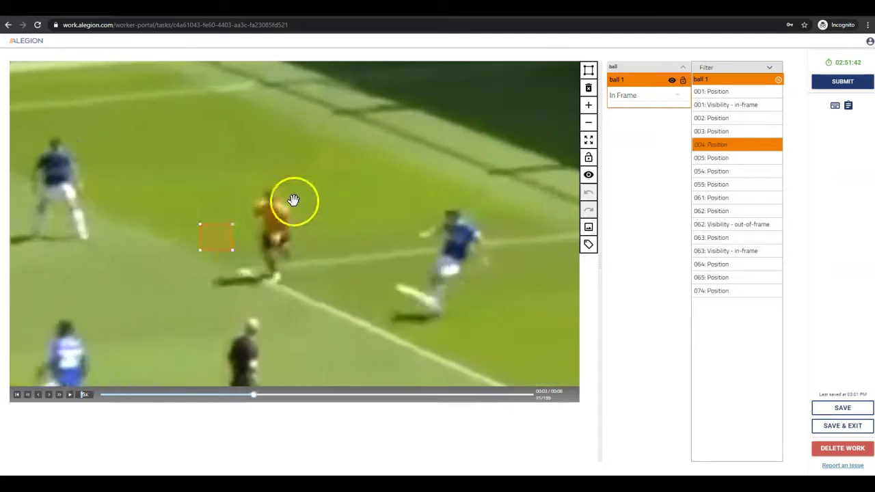
{"action": "left_click_drag", "start_coordinate": [230, 186], "coordinate": [398, 259]}
{"action": "key", "text": "Right"}
{"action": "key", "text": "Right"}
{"action": "key", "text": "Right"}
{"action": "key", "text": "Right"}
{"action": "key", "text": "Right"}
{"action": "key", "text": "Right"}
{"action": "key", "text": "Right"}
{"action": "key", "text": "Right"}
{"action": "key", "text": "Right"}
{"action": "key", "text": "Right"}
{"action": "key", "text": "Right"}
{"action": "key", "text": "Right"}
{"action": "key", "text": "Right"}
{"action": "key", "text": "Right"}
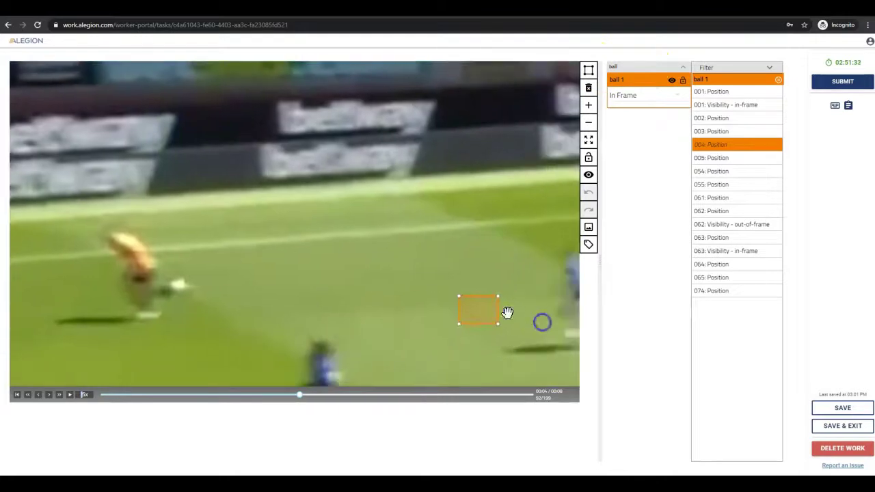
Step: At frame 92, move the ball 1 box to the ball beneath the WOL scoreboard and shrink it around the visible part
{"action": "left_click_drag", "start_coordinate": [492, 311], "coordinate": [84, 164]}
{"action": "left_click_drag", "start_coordinate": [499, 366], "coordinate": [364, 207]}
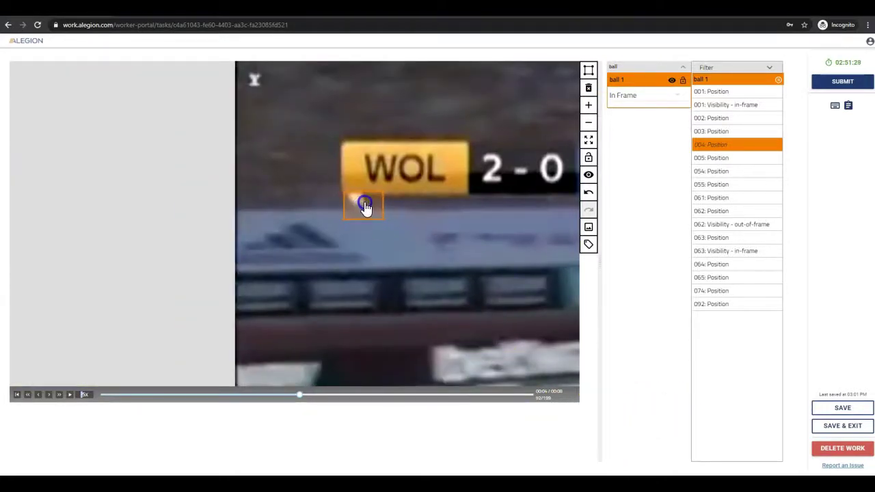
{"action": "scroll", "coordinate": [365, 206], "scroll_direction": "up", "scroll_amount": 5}
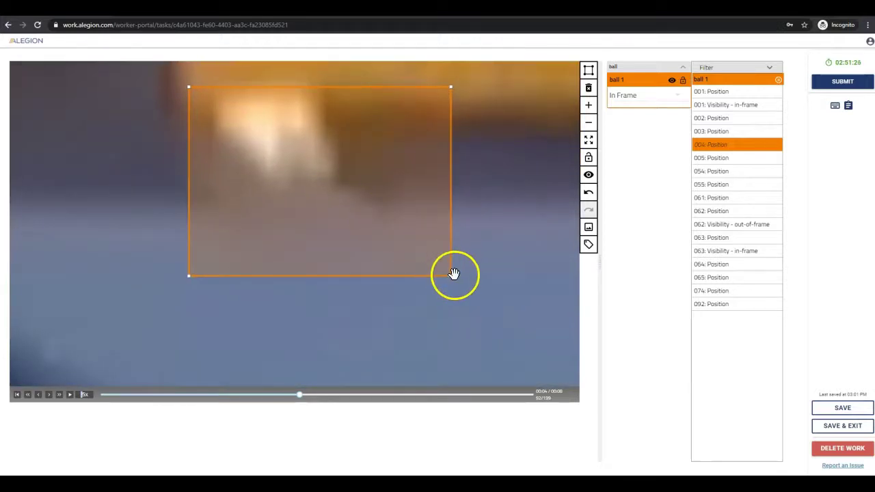
{"action": "left_click_drag", "start_coordinate": [452, 276], "coordinate": [343, 197]}
{"action": "scroll", "coordinate": [408, 232], "scroll_direction": "down", "scroll_amount": 5}
{"action": "left_click_drag", "start_coordinate": [412, 236], "coordinate": [404, 255]}
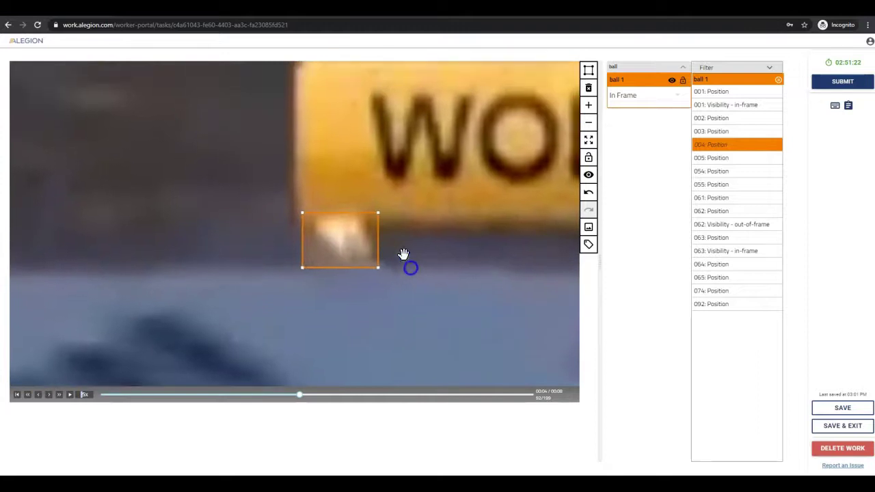
Step: Fit the ball 1 box around the ball beneath the WOL scoreboard in frames 91 and 92
{"action": "left_click_drag", "start_coordinate": [302, 211], "coordinate": [305, 211]}
{"action": "key", "text": "Left"}
{"action": "left_click_drag", "start_coordinate": [404, 299], "coordinate": [318, 295]}
{"action": "left_click_drag", "start_coordinate": [391, 241], "coordinate": [352, 228]}
{"action": "key", "text": "Right"}
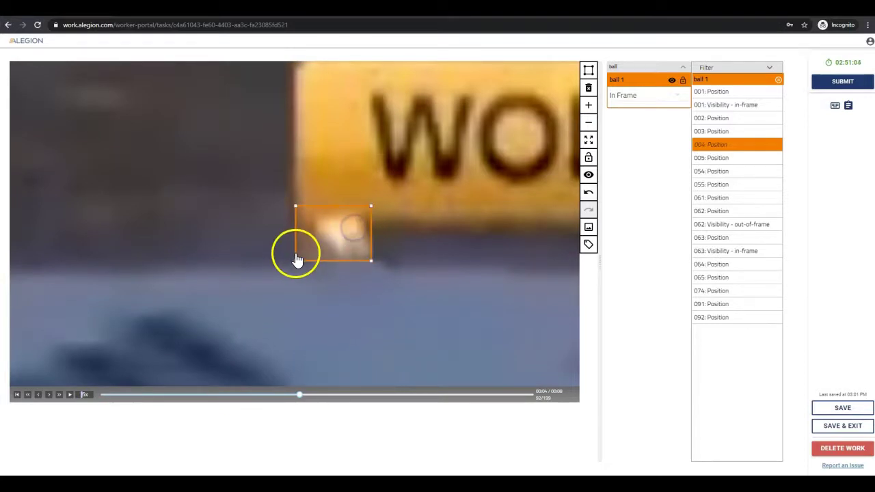
{"action": "left_click_drag", "start_coordinate": [296, 260], "coordinate": [303, 261]}
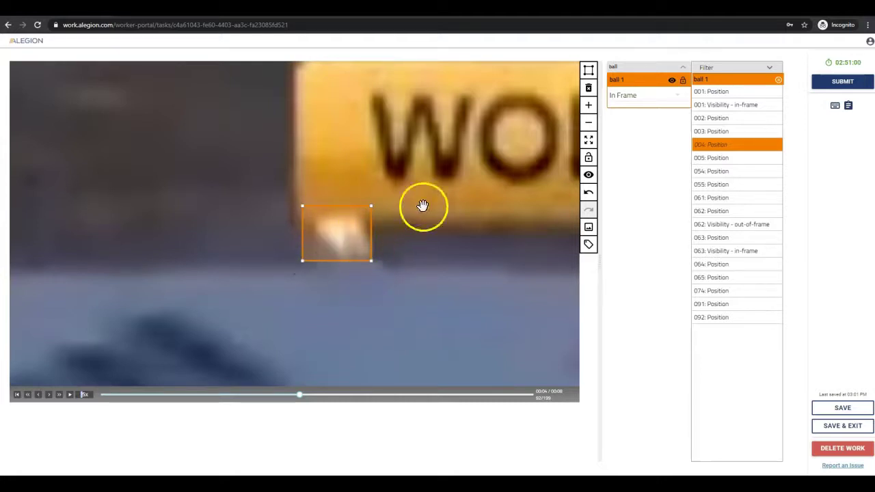
{"action": "scroll", "coordinate": [364, 231], "scroll_direction": "down", "scroll_amount": 4}
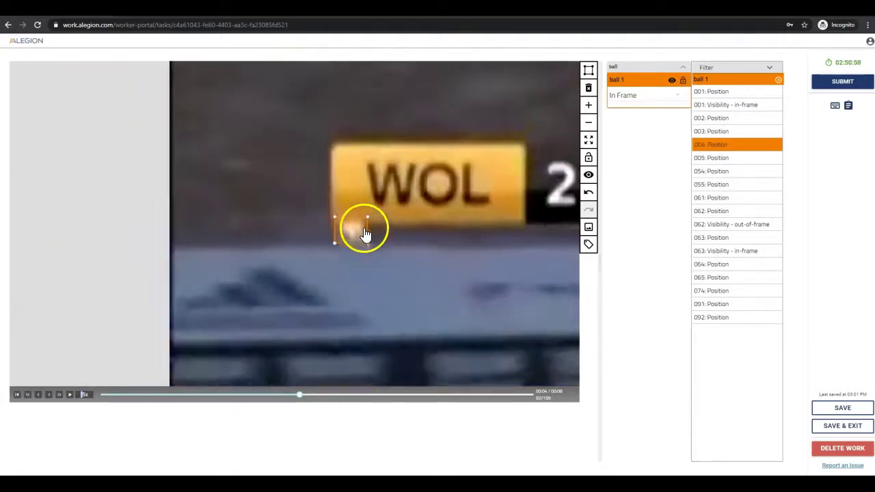
{"action": "scroll", "coordinate": [354, 234], "scroll_direction": "up", "scroll_amount": 2}
Step: At frame 93, set the visibility of ball 1 to Out of Frame
{"action": "key", "text": "Right"}
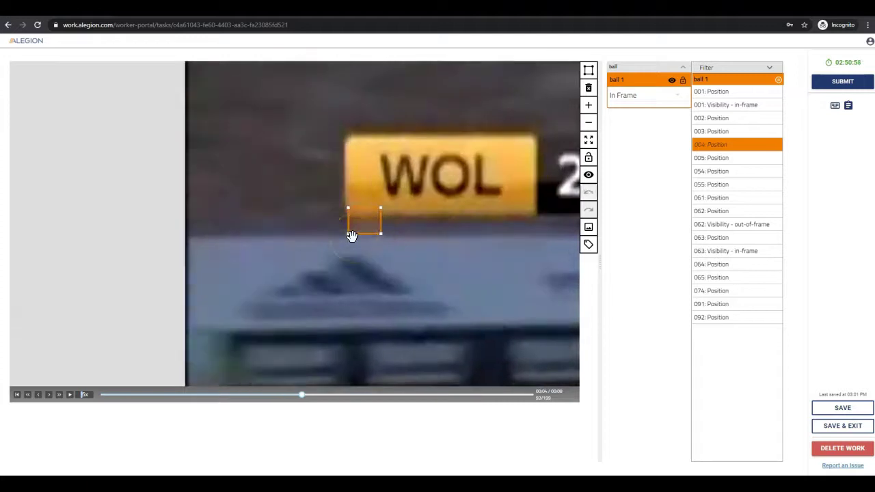
{"action": "left_click", "coordinate": [645, 102]}
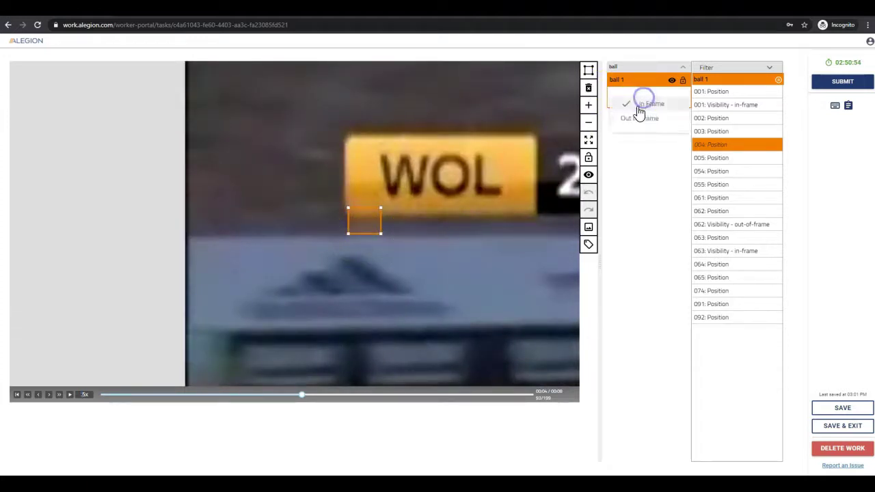
{"action": "left_click", "coordinate": [628, 118]}
Step: Examine the frames from 93 to 100 around the WOL scoreboard to find where the ball reappears above it
{"action": "left_click_drag", "start_coordinate": [494, 263], "coordinate": [263, 255]}
{"action": "key", "text": "Right"}
{"action": "key", "text": "Right"}
{"action": "key", "text": "Right"}
{"action": "key", "text": "Right"}
{"action": "key", "text": "Right"}
{"action": "key", "text": "Right"}
{"action": "key", "text": "Right"}
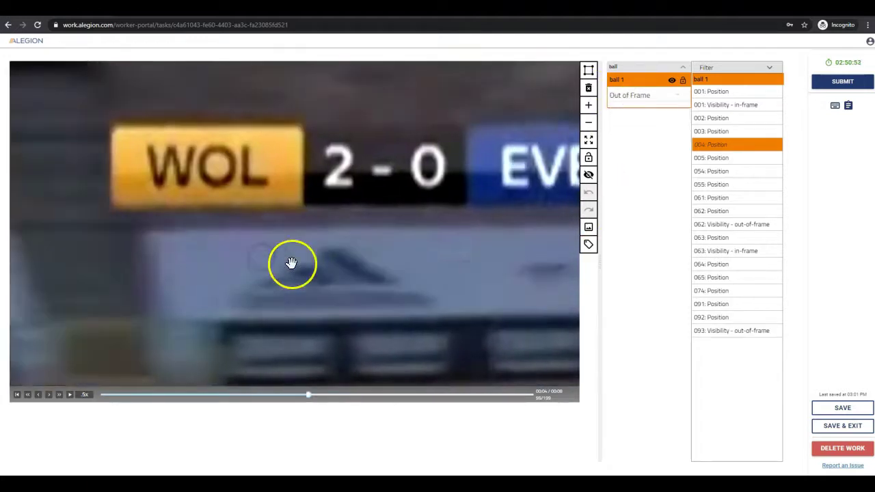
{"action": "key", "text": "Left"}
{"action": "key", "text": "Left"}
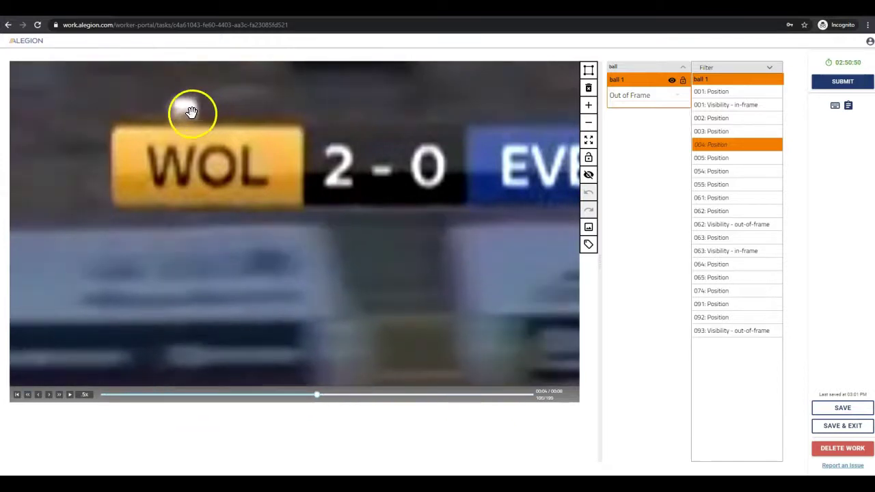
{"action": "key", "text": "Left"}
{"action": "key", "text": "Right"}
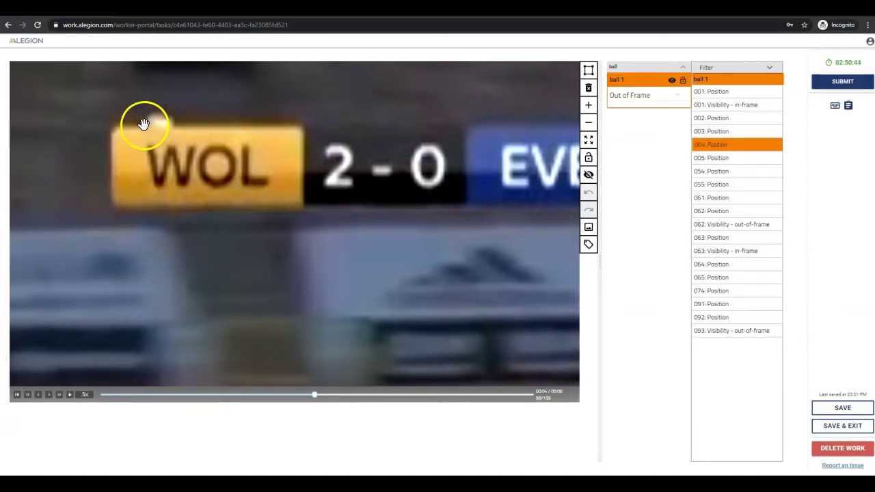
{"action": "key", "text": "Right"}
{"action": "key", "text": "Right"}
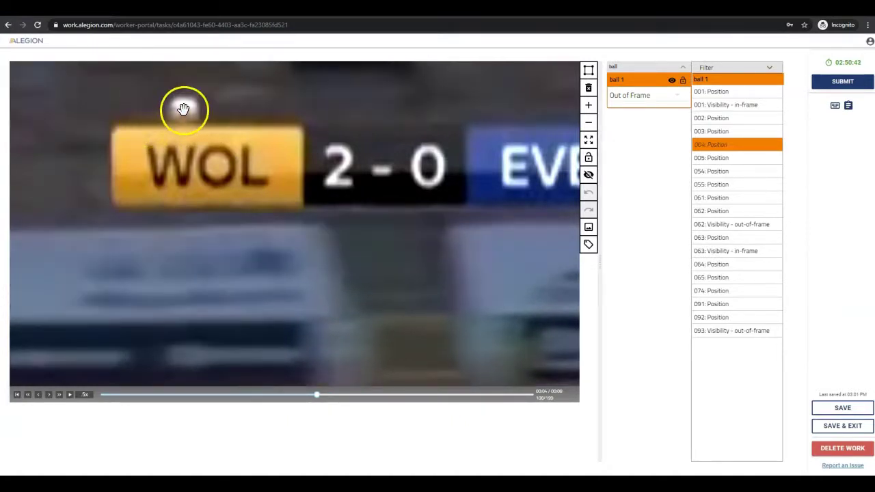
{"action": "key", "text": "Left"}
{"action": "key", "text": "Right"}
{"action": "key", "text": "Left"}
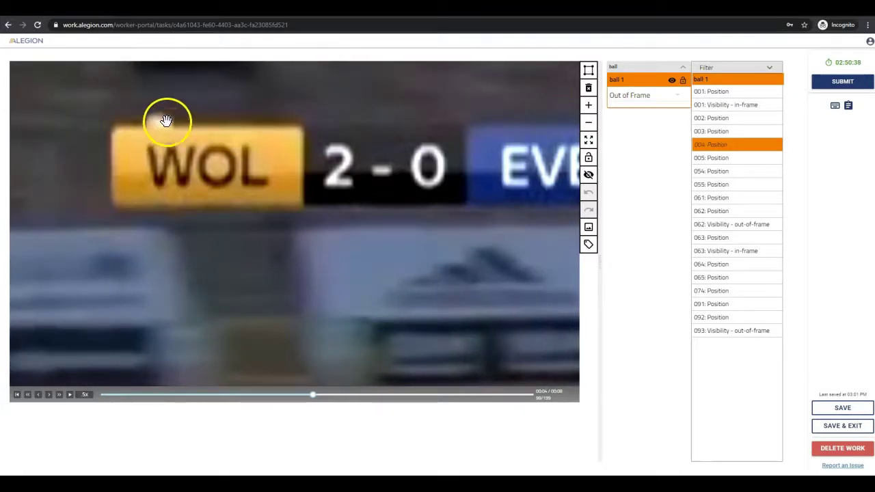
Step: At frame 98, set ball 1 to In Frame and fit its box over the ball at the WOL scoreboard's upper edge
{"action": "left_click", "coordinate": [654, 95]}
{"action": "left_click", "coordinate": [643, 103]}
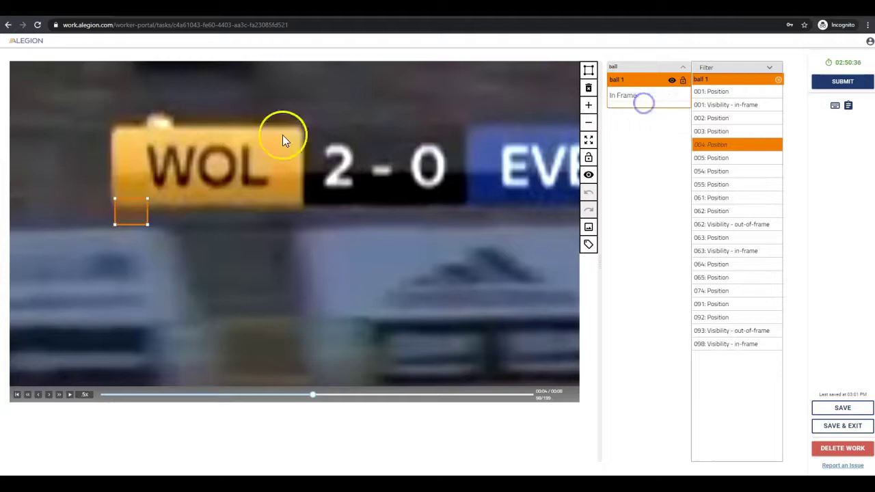
{"action": "left_click_drag", "start_coordinate": [129, 217], "coordinate": [157, 134]}
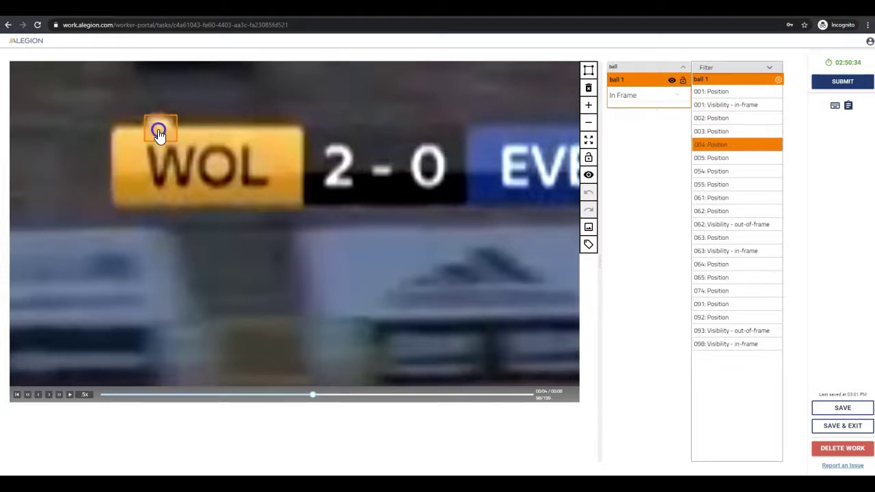
{"action": "left_click", "coordinate": [159, 132]}
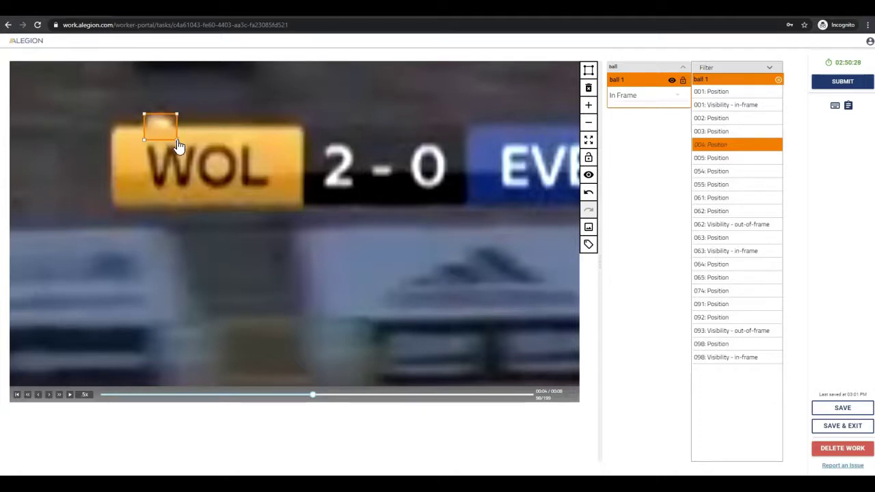
{"action": "left_click", "coordinate": [158, 124]}
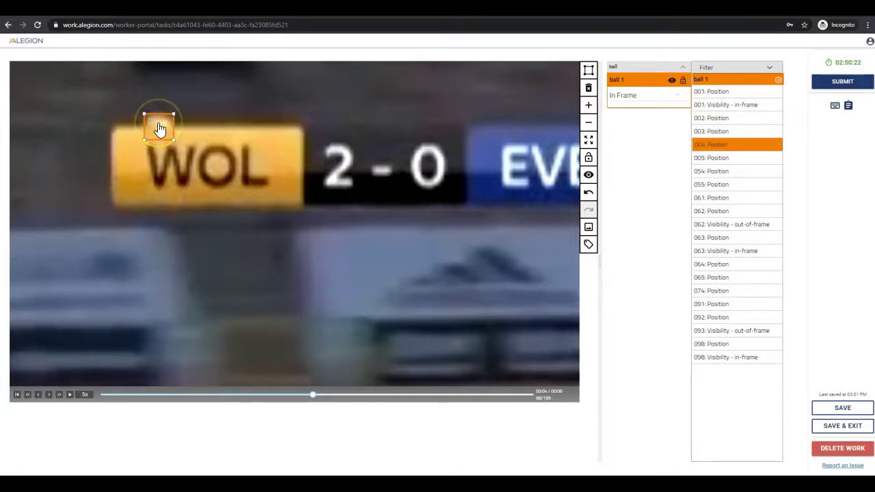
Step: Fit the ball 1 box tightly around the ball above the WOL scoreboard in frames 99 and 100, and compare both frames
{"action": "key", "text": "Right"}
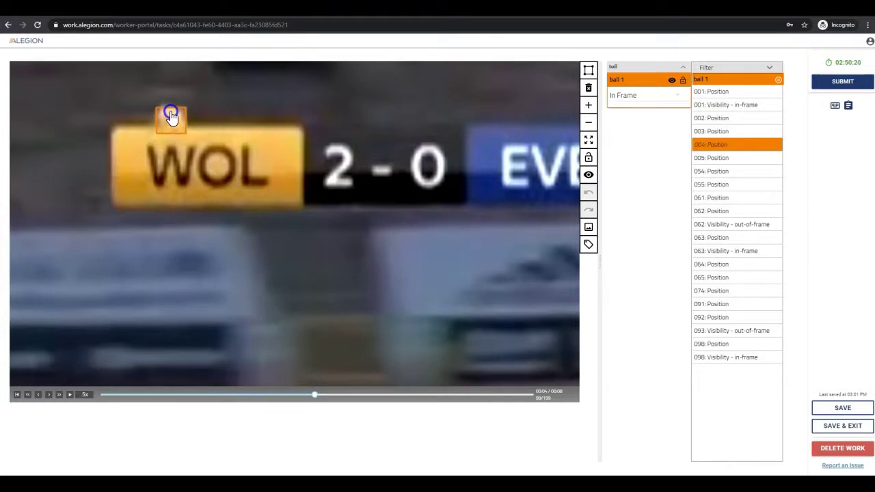
{"action": "left_click", "coordinate": [171, 117]}
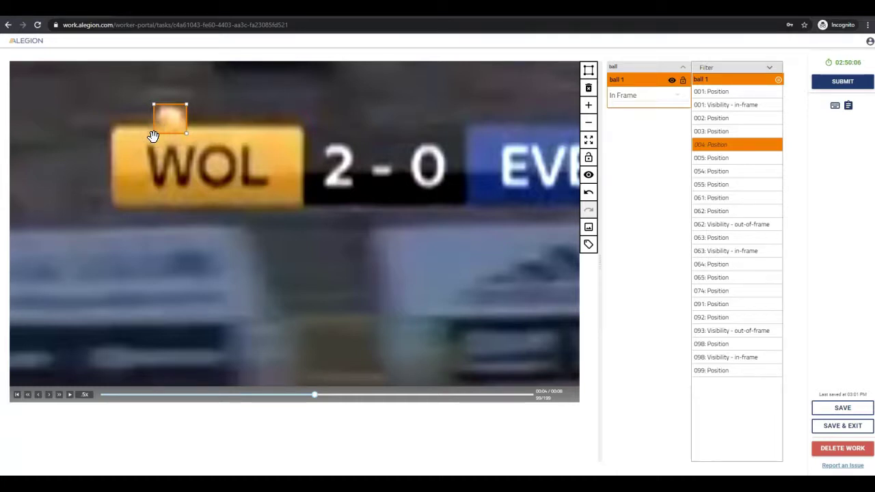
{"action": "left_click_drag", "start_coordinate": [150, 134], "coordinate": [179, 119]}
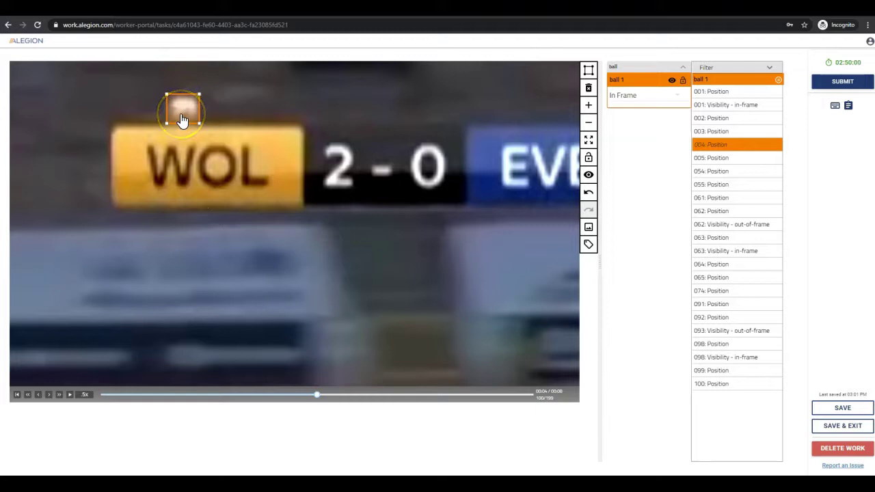
{"action": "mouse_move", "coordinate": [182, 117]}
{"action": "left_mouse_down"}
{"action": "mouse_move", "coordinate": [182, 104]}
{"action": "mouse_move", "coordinate": [174, 106]}
{"action": "left_mouse_up"}
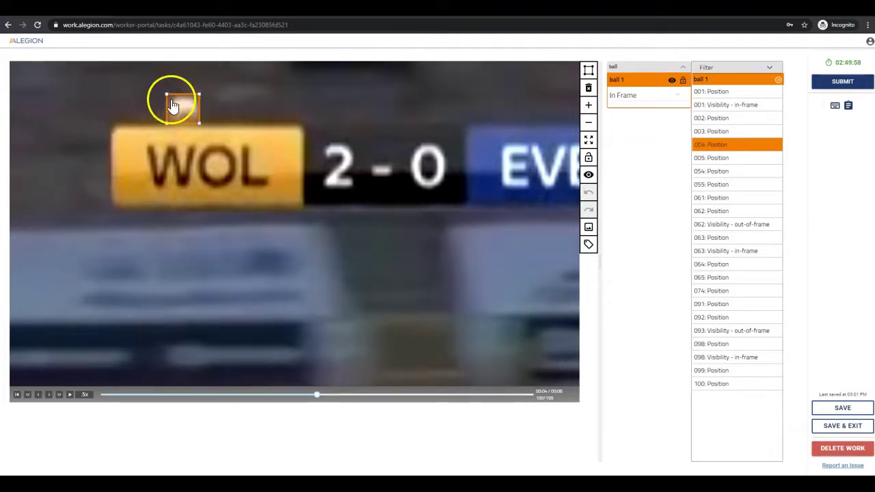
{"action": "scroll", "coordinate": [172, 101], "scroll_direction": "up", "scroll_amount": 2}
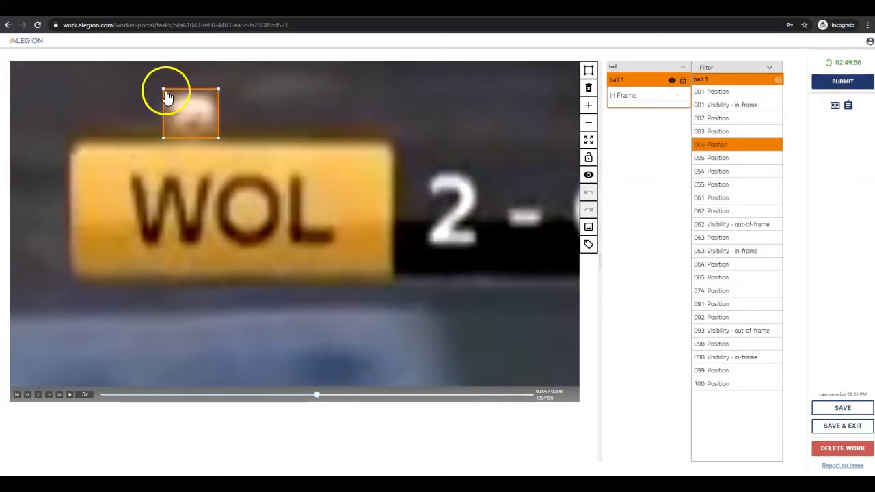
{"action": "left_click_drag", "start_coordinate": [165, 96], "coordinate": [169, 98]}
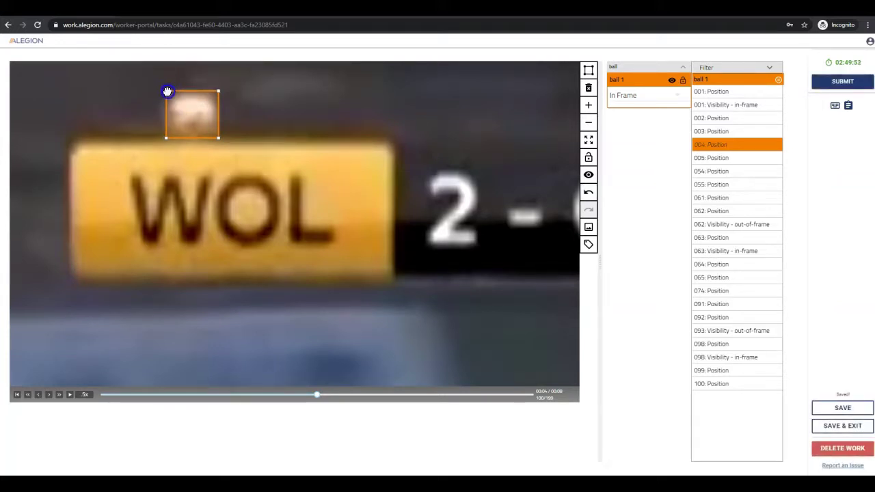
{"action": "scroll", "coordinate": [175, 102], "scroll_direction": "down", "scroll_amount": 3}
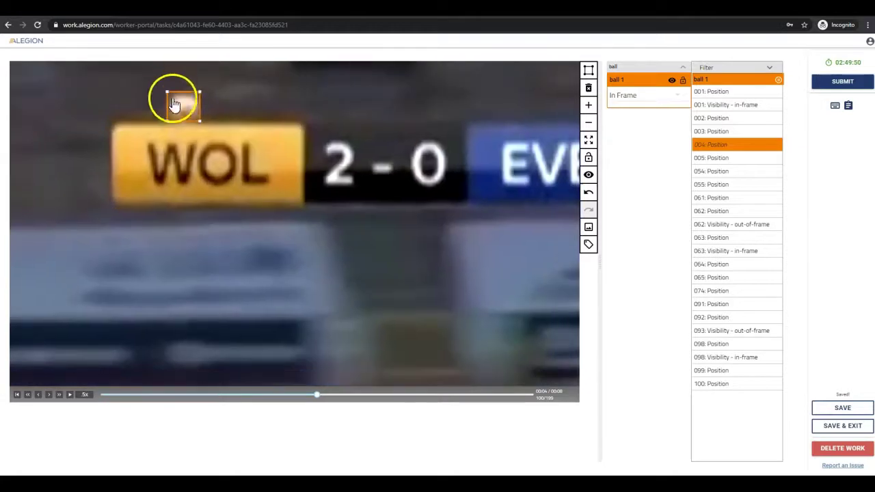
{"action": "key", "text": "Left"}
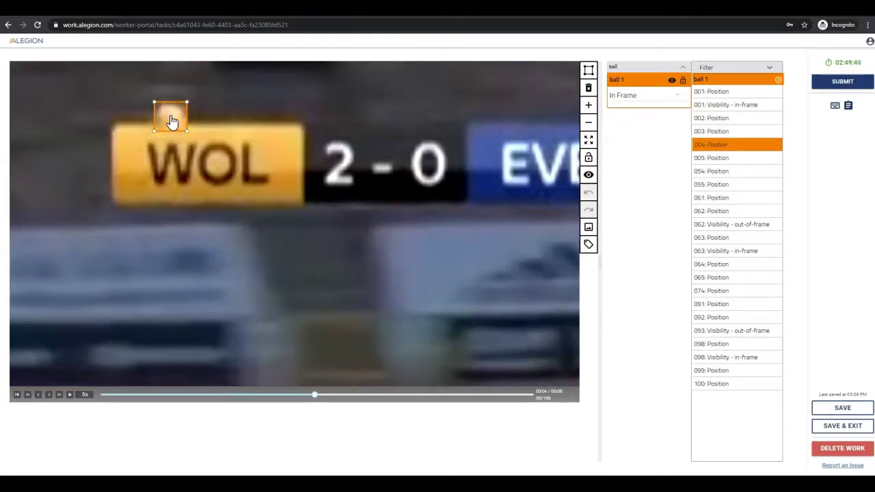
{"action": "key", "text": "Right"}
{"action": "left_click_drag", "start_coordinate": [172, 121], "coordinate": [189, 114]}
{"action": "key", "text": "Left"}
Step: Switch to the guidelines in Google Docs and read the Step 1 examples on tight bounding boxes and annotation estimation
{"action": "key", "text": "alt+Tab"}
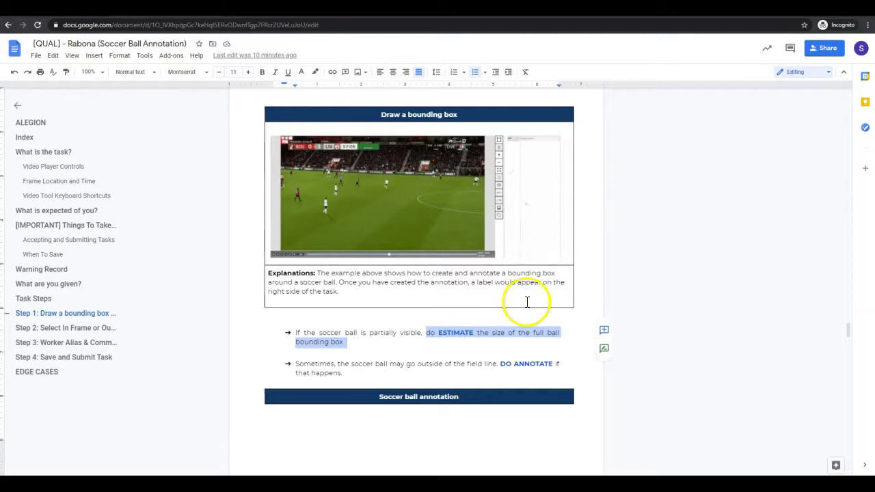
{"action": "scroll", "coordinate": [526, 301], "scroll_direction": "down", "scroll_amount": 5}
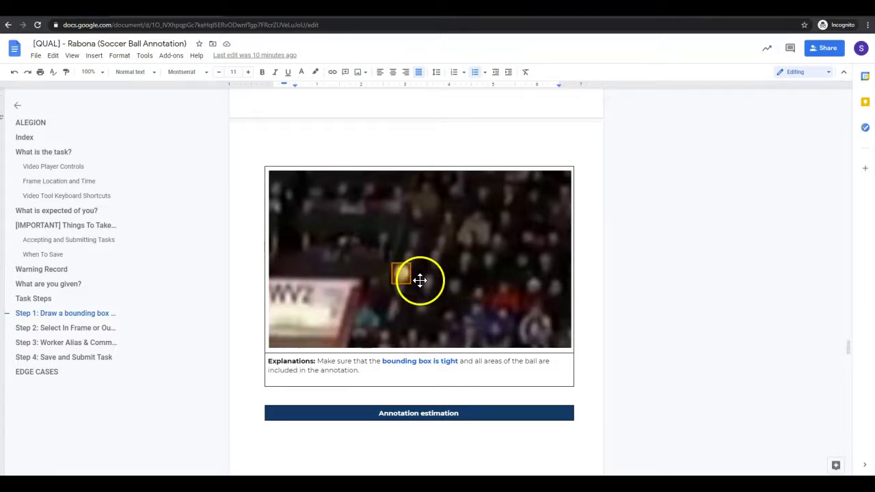
{"action": "scroll", "coordinate": [404, 270], "scroll_direction": "down", "scroll_amount": 3}
{"action": "scroll", "coordinate": [403, 272], "scroll_direction": "down", "scroll_amount": 5}
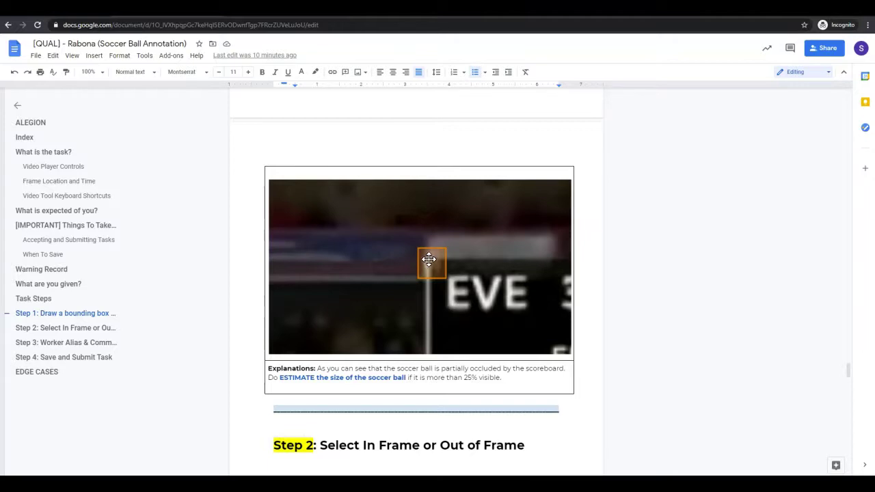
Step: Read the guidelines from the Step 2 In Frame or Out of Frame rules through Step 4 on saving and submitting
{"action": "scroll", "coordinate": [425, 273], "scroll_direction": "down", "scroll_amount": 4}
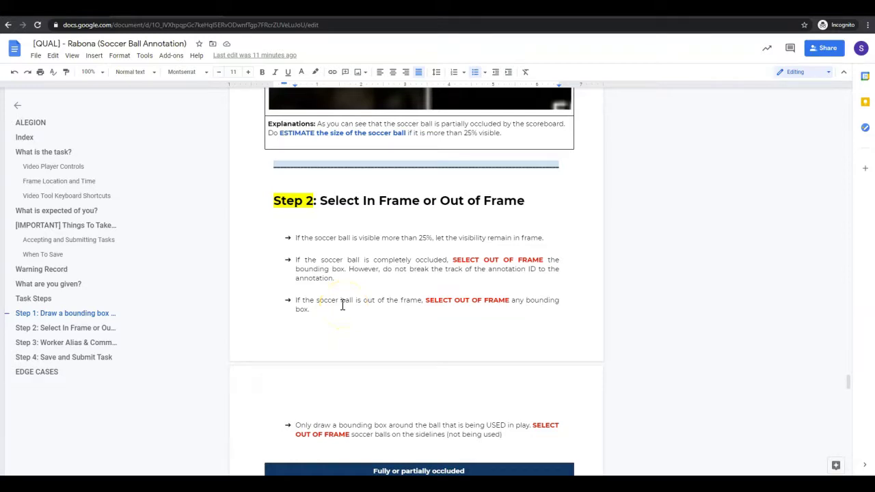
{"action": "scroll", "coordinate": [342, 304], "scroll_direction": "down", "scroll_amount": 4}
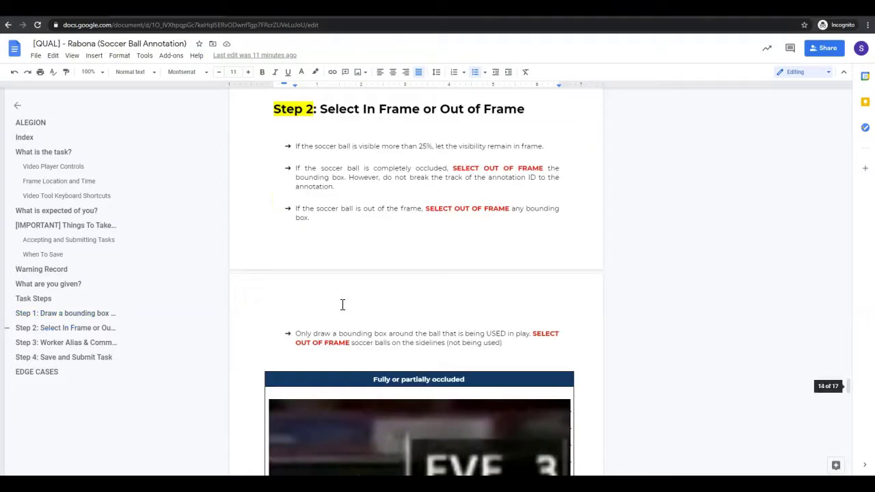
{"action": "left_click", "coordinate": [326, 280]}
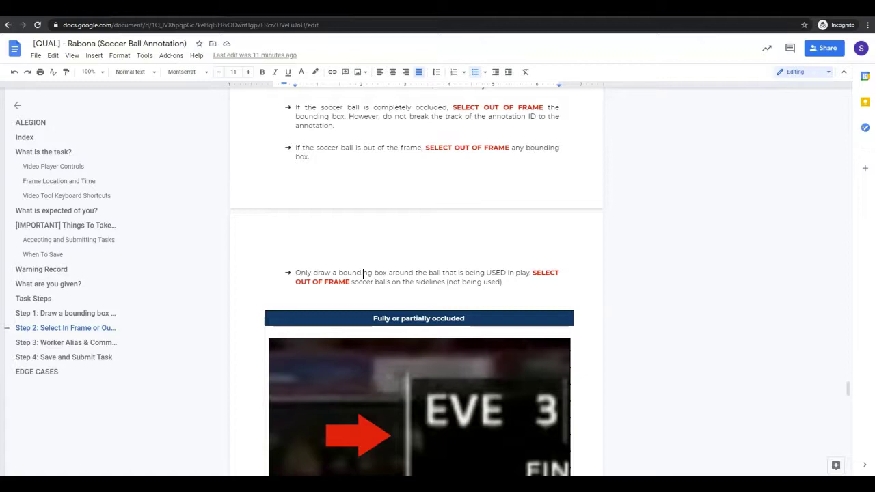
{"action": "scroll", "coordinate": [361, 273], "scroll_direction": "down", "scroll_amount": 3}
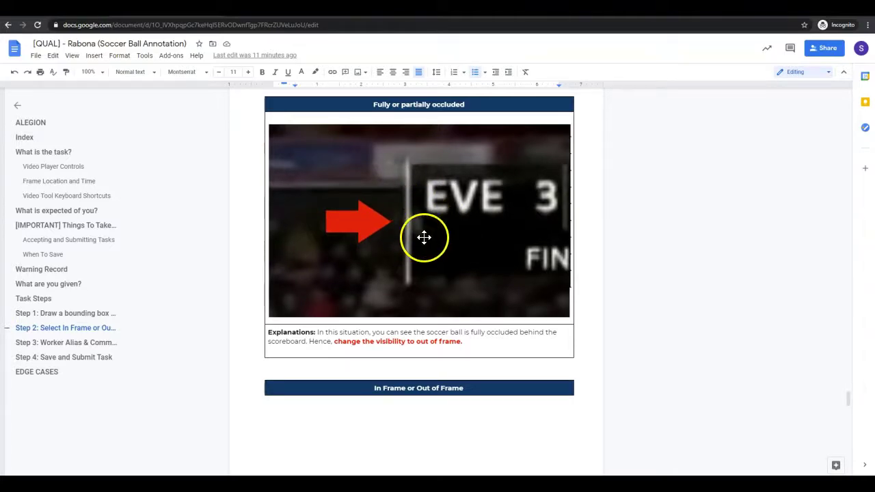
{"action": "scroll", "coordinate": [424, 237], "scroll_direction": "down", "scroll_amount": 5}
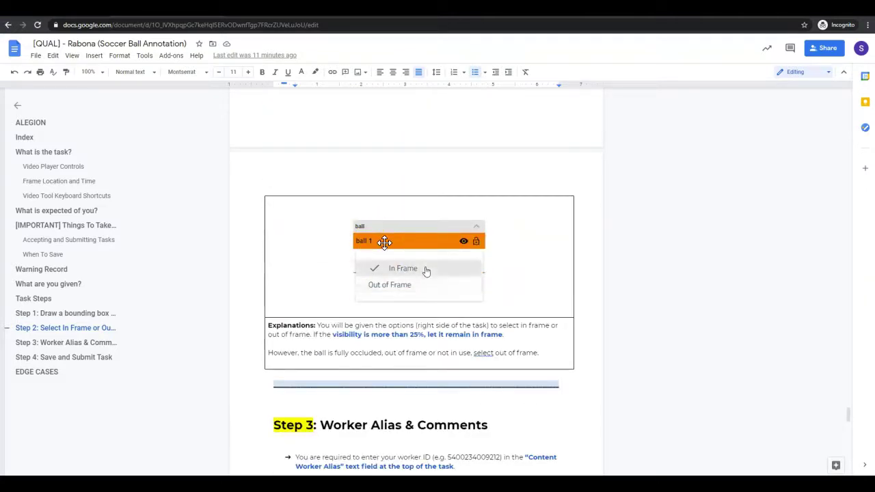
{"action": "scroll", "coordinate": [384, 241], "scroll_direction": "down", "scroll_amount": 9}
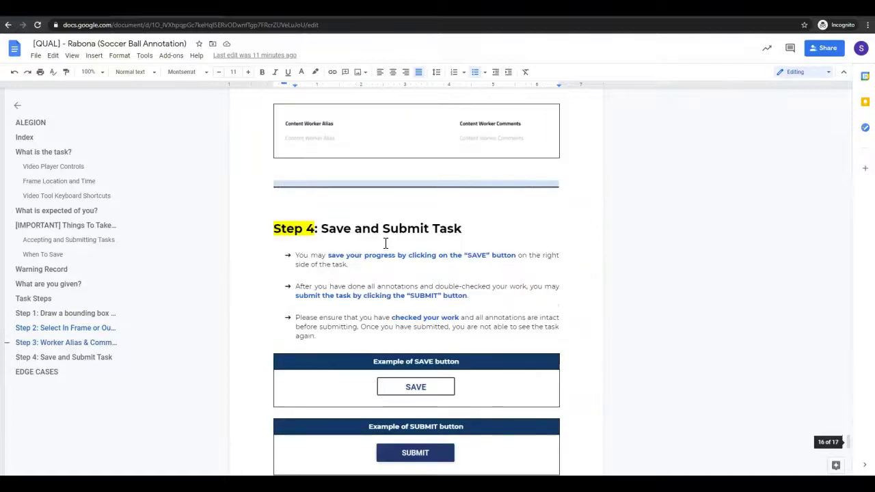
{"action": "left_click", "coordinate": [360, 235]}
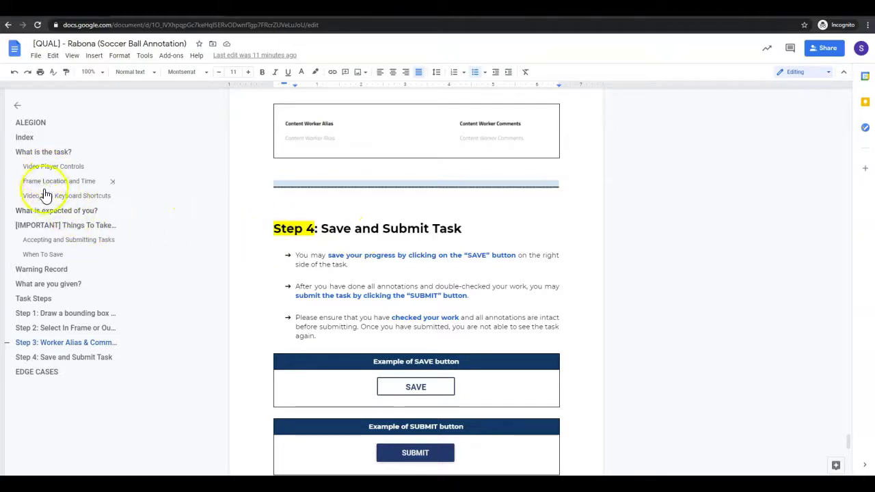
Step: Go to the Warning Record section, highlight "2 task", and open the EDGE CASES section
{"action": "left_click", "coordinate": [42, 269]}
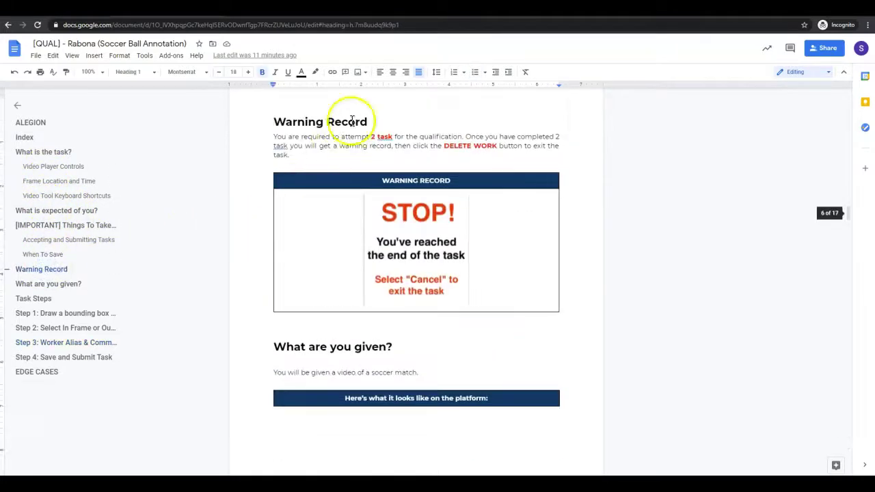
{"action": "left_click_drag", "start_coordinate": [370, 137], "coordinate": [390, 137]}
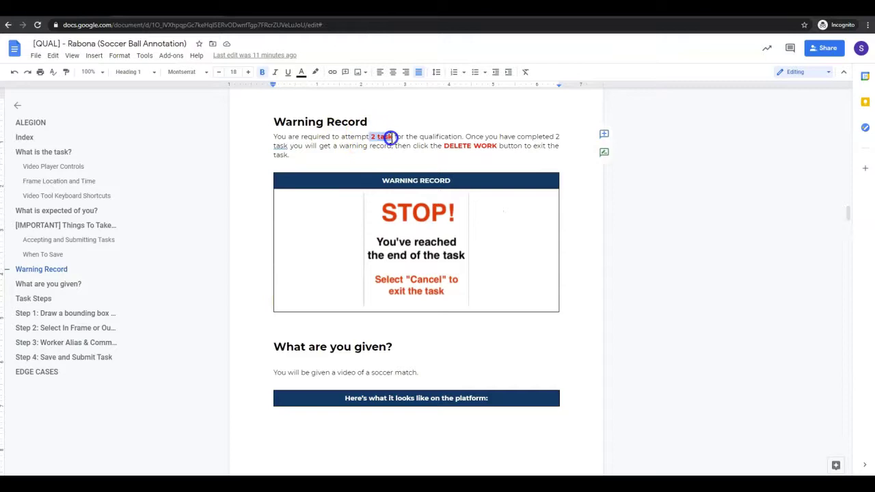
{"action": "left_click", "coordinate": [37, 372]}
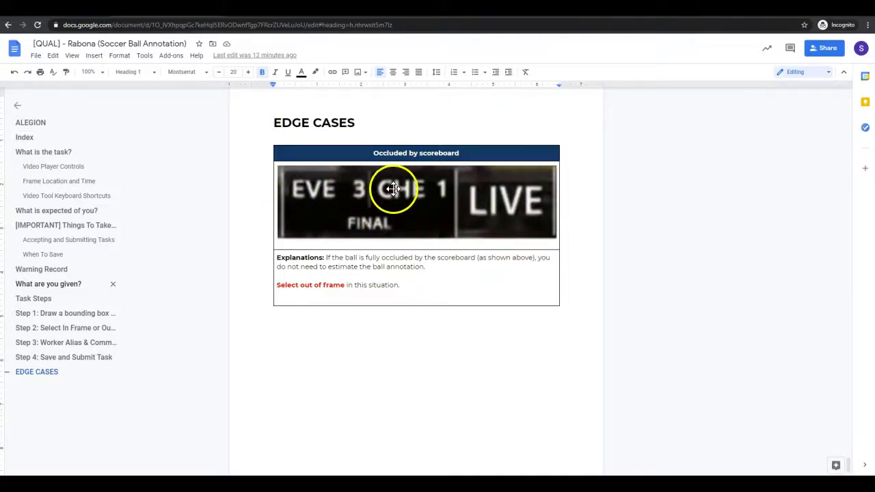
Step: Read the Step 1 bounding box rules and the examples on drawing a box, tight annotation and annotation estimation
{"action": "scroll", "coordinate": [385, 186], "scroll_direction": "down", "scroll_amount": 1}
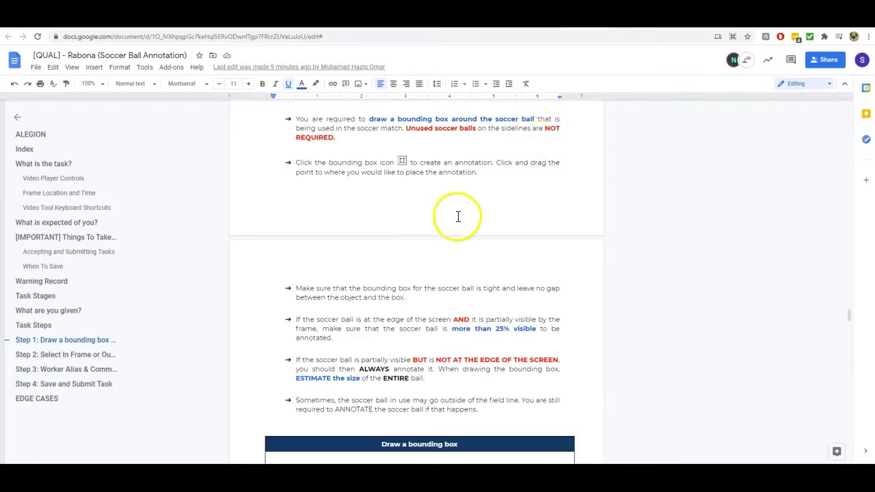
{"action": "scroll", "coordinate": [450, 217], "scroll_direction": "up", "scroll_amount": 1}
{"action": "scroll", "coordinate": [445, 221], "scroll_direction": "down", "scroll_amount": 2}
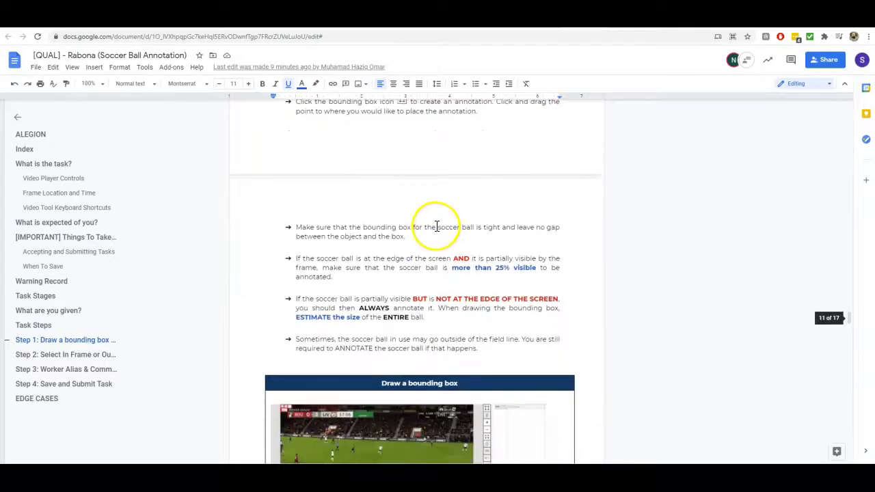
{"action": "scroll", "coordinate": [379, 225], "scroll_direction": "down", "scroll_amount": 1}
{"action": "scroll", "coordinate": [313, 201], "scroll_direction": "up", "scroll_amount": 1}
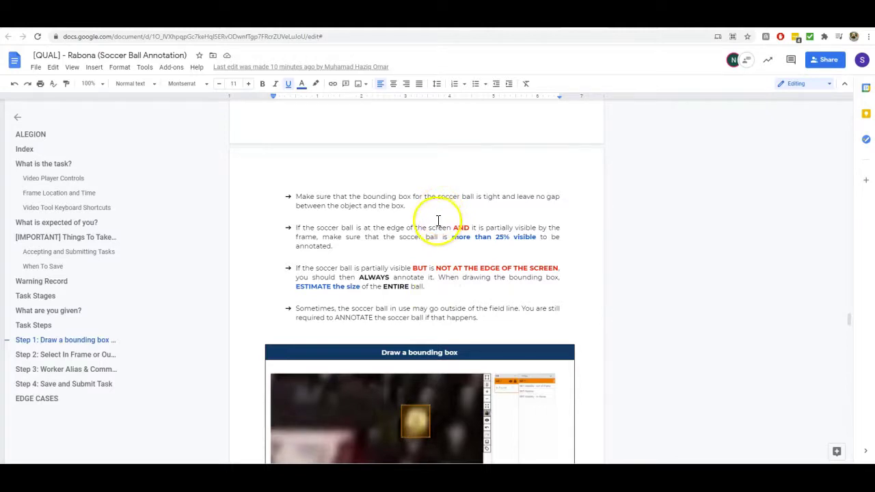
{"action": "scroll", "coordinate": [433, 260], "scroll_direction": "down", "scroll_amount": 1}
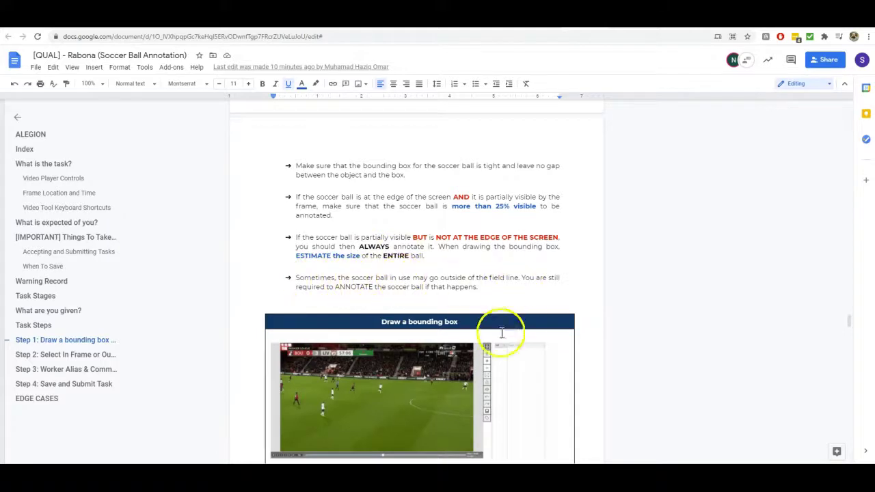
{"action": "scroll", "coordinate": [362, 370], "scroll_direction": "down", "scroll_amount": 2}
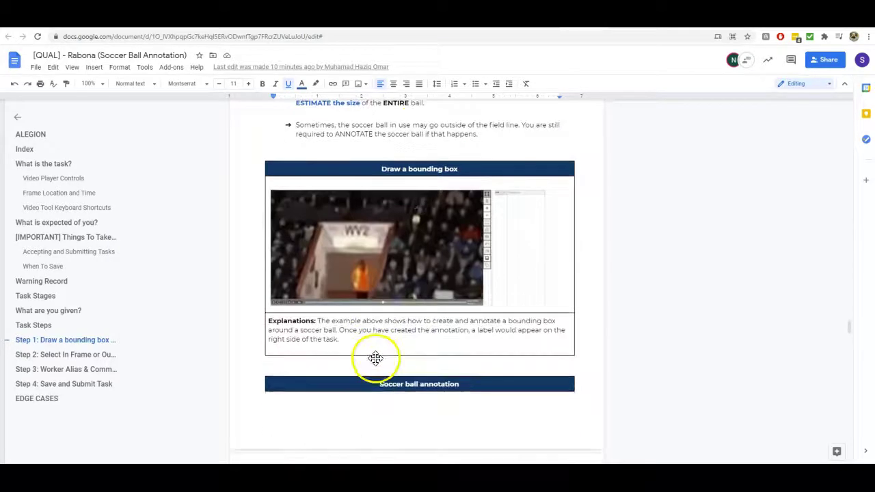
{"action": "scroll", "coordinate": [382, 294], "scroll_direction": "down", "scroll_amount": 5}
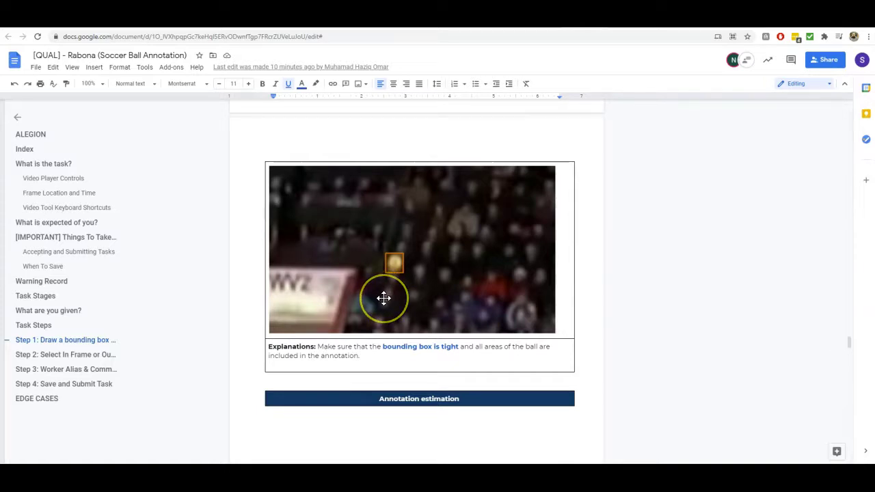
{"action": "scroll", "coordinate": [384, 296], "scroll_direction": "down", "scroll_amount": 3}
{"action": "scroll", "coordinate": [383, 298], "scroll_direction": "down", "scroll_amount": 6}
{"action": "left_click", "coordinate": [391, 273]}
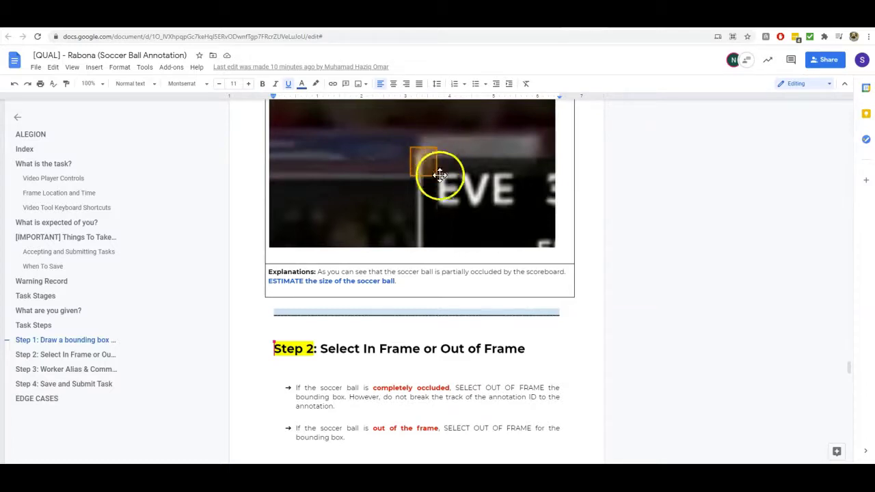
Step: Read the Step 2 rules for selecting In Frame or Out of Frame, including the occlusion and visibility option examples
{"action": "scroll", "coordinate": [444, 167], "scroll_direction": "down", "scroll_amount": 2}
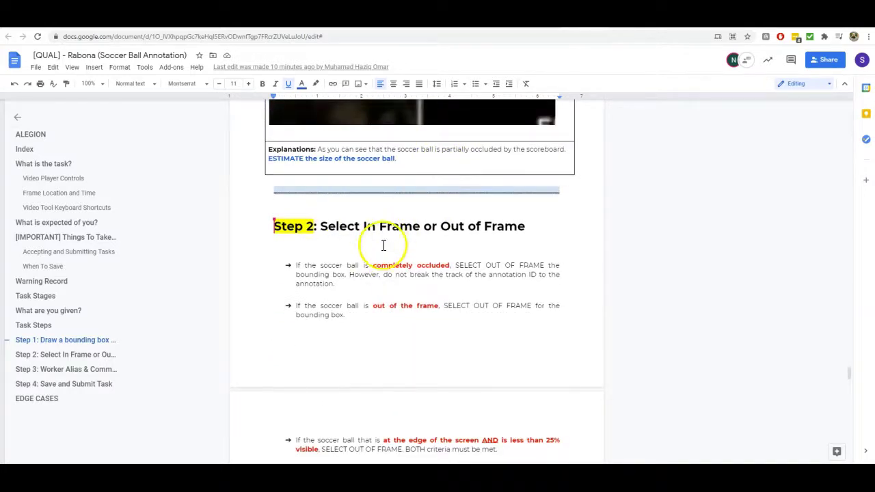
{"action": "scroll", "coordinate": [328, 232], "scroll_direction": "down", "scroll_amount": 1}
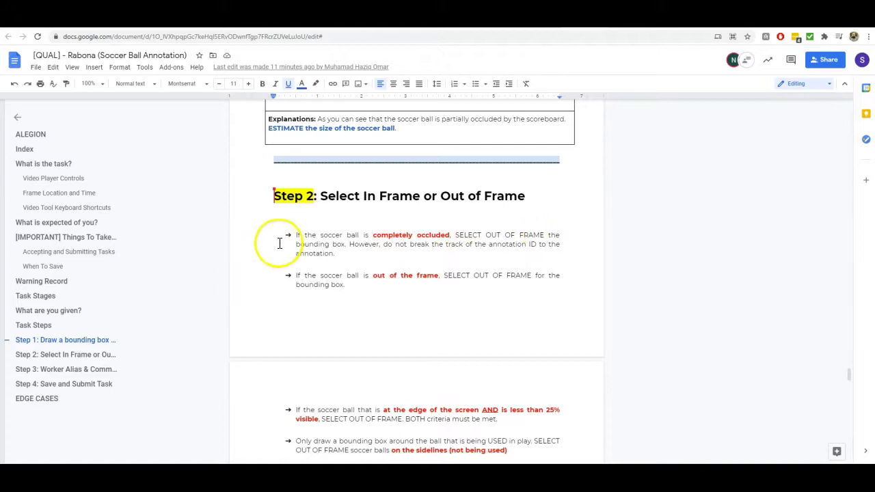
{"action": "scroll", "coordinate": [279, 243], "scroll_direction": "down", "scroll_amount": 1}
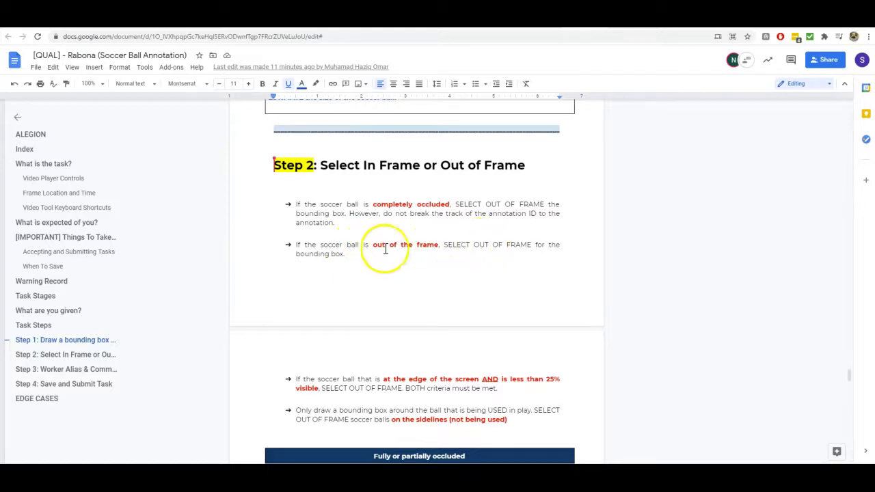
{"action": "left_click", "coordinate": [488, 243]}
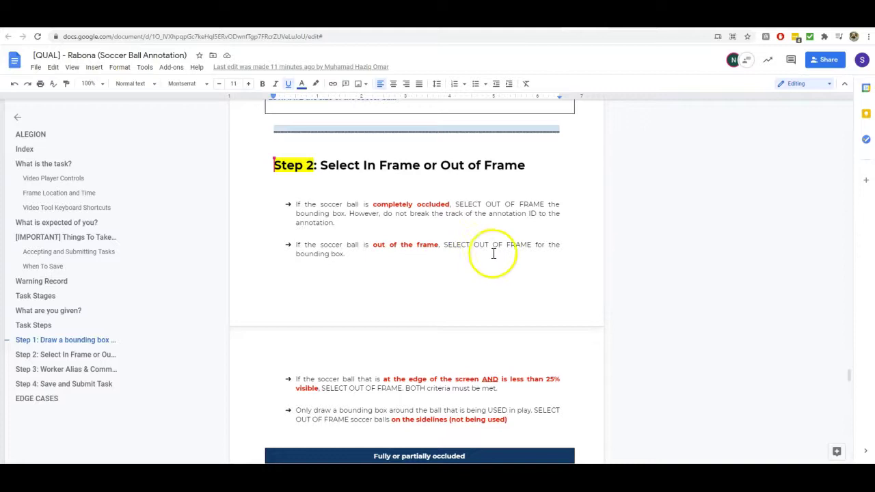
{"action": "scroll", "coordinate": [512, 253], "scroll_direction": "down", "scroll_amount": 1}
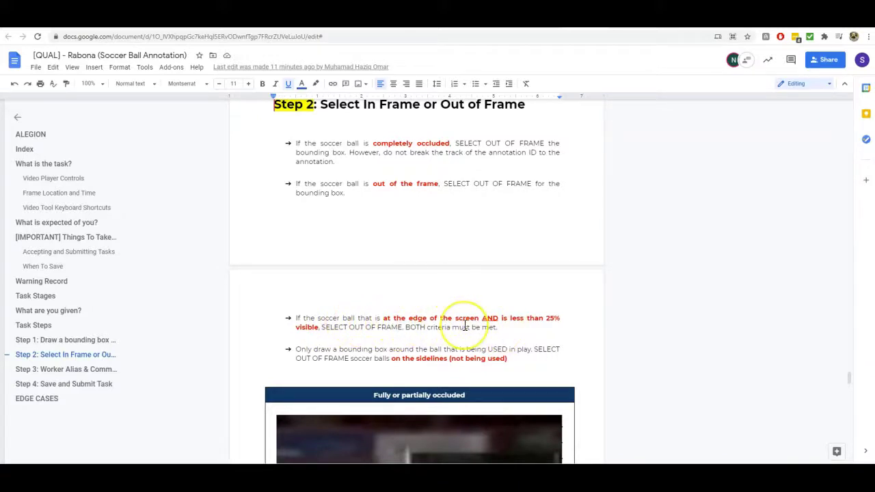
{"action": "scroll", "coordinate": [462, 321], "scroll_direction": "down", "scroll_amount": 2}
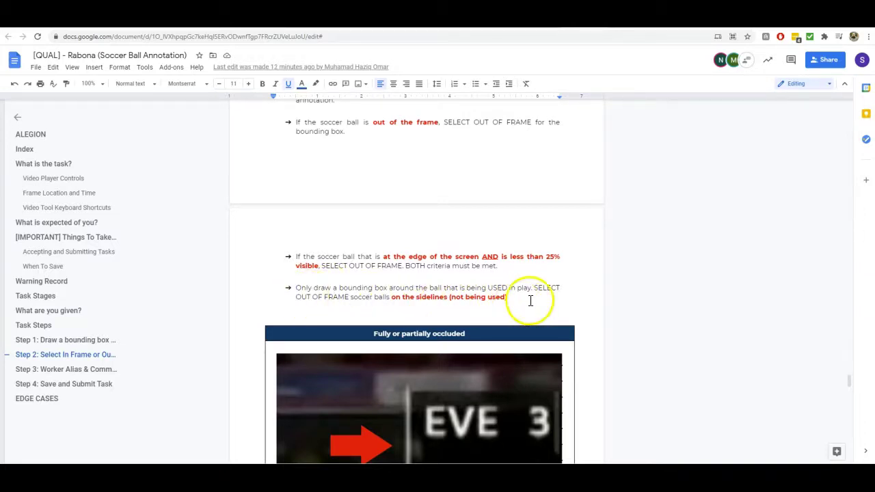
{"action": "scroll", "coordinate": [530, 301], "scroll_direction": "down", "scroll_amount": 2}
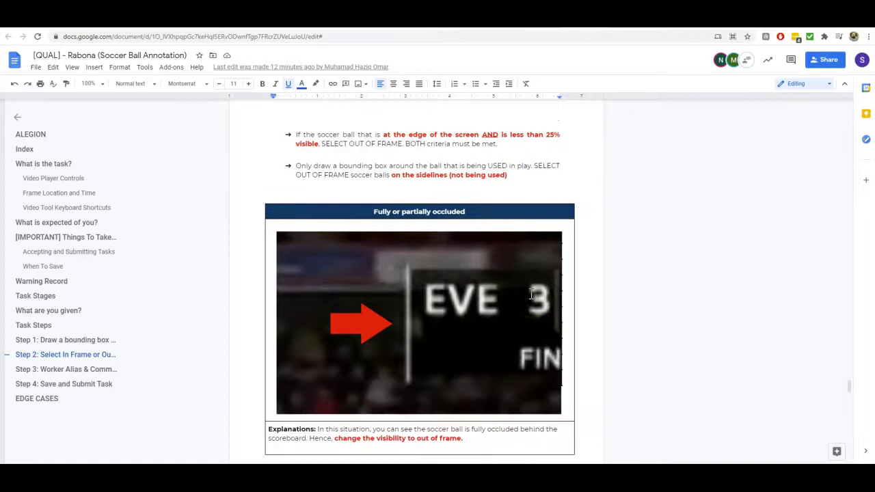
{"action": "scroll", "coordinate": [531, 294], "scroll_direction": "up", "scroll_amount": 1}
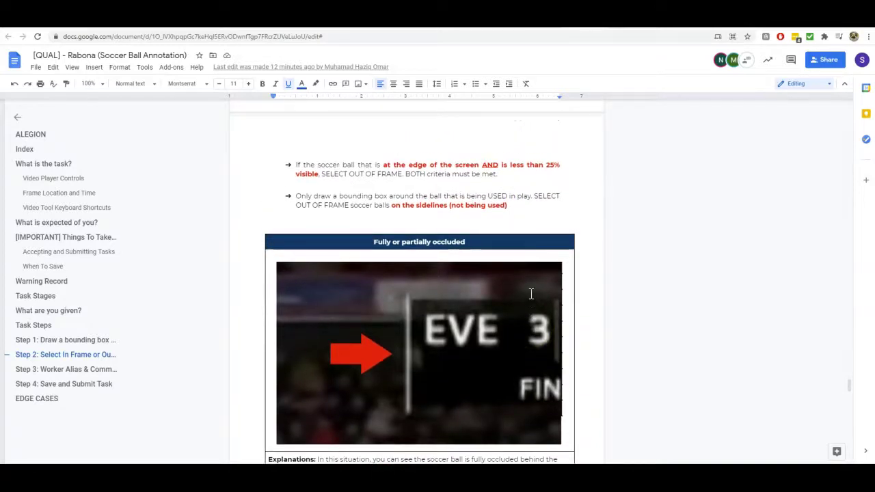
{"action": "scroll", "coordinate": [531, 294], "scroll_direction": "down", "scroll_amount": 8}
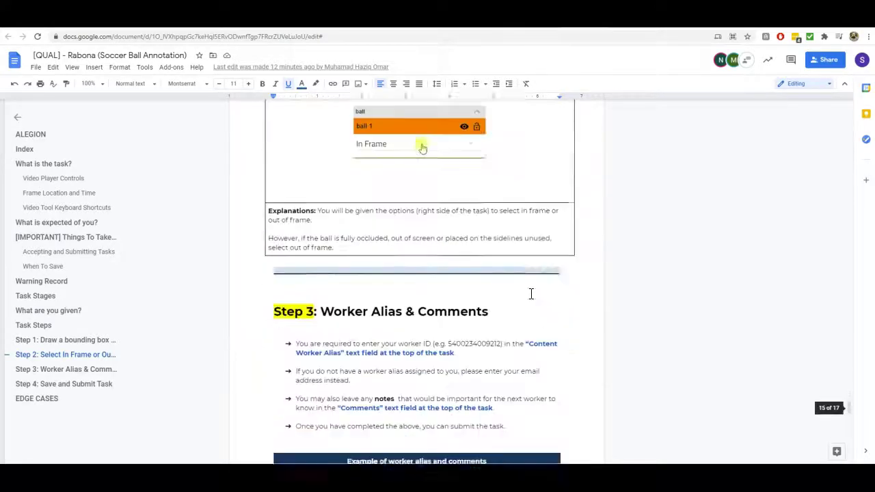
{"action": "scroll", "coordinate": [531, 294], "scroll_direction": "up", "scroll_amount": 3}
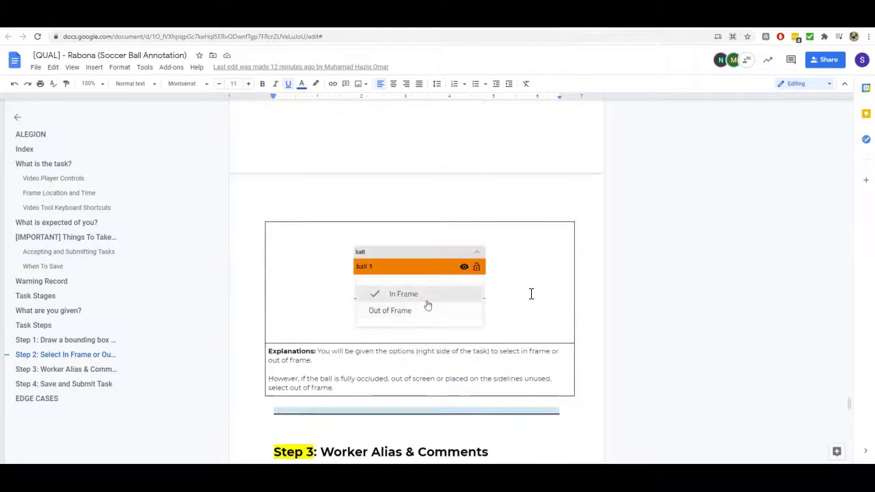
Step: Skim past Steps 3 and 4 and read the EDGE CASES example of a ball occluded by the scoreboard
{"action": "scroll", "coordinate": [531, 294], "scroll_direction": "down", "scroll_amount": 10}
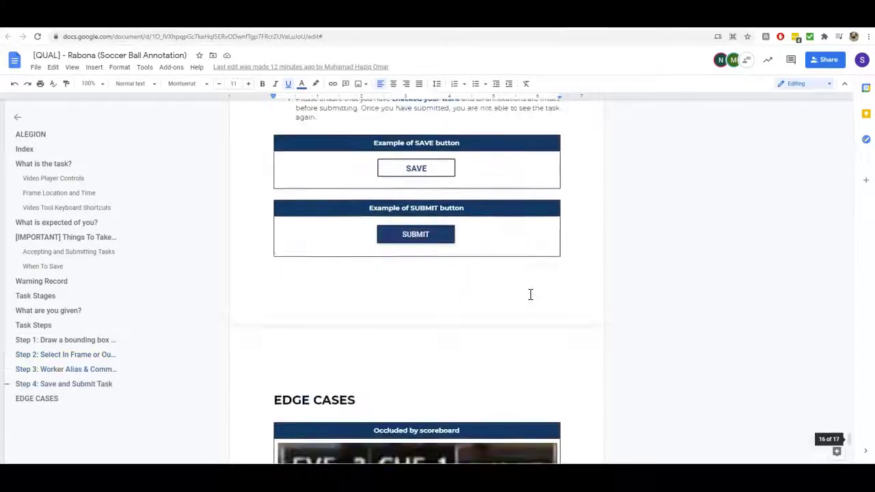
{"action": "scroll", "coordinate": [530, 295], "scroll_direction": "down", "scroll_amount": 5}
{"action": "scroll", "coordinate": [530, 295], "scroll_direction": "up", "scroll_amount": 3}
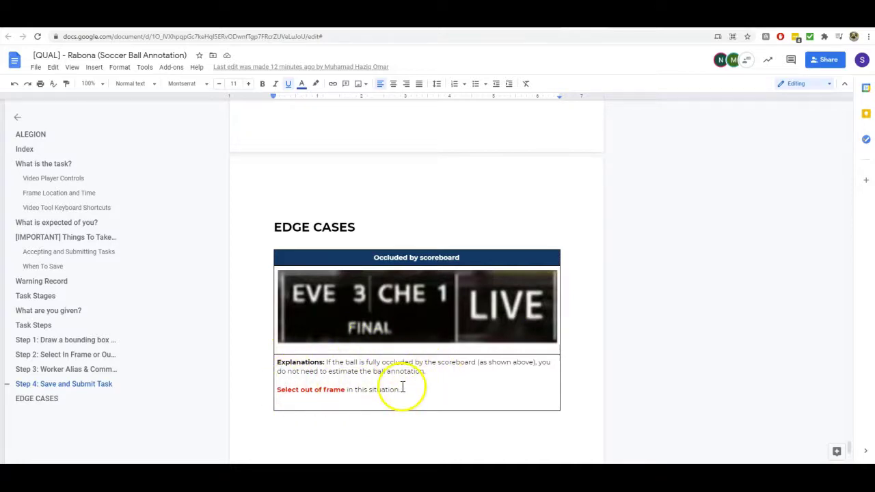
Step: Delete the Task Stages section with its heading, text, table and divider, plus an extra blank line before "What are you given?"
{"action": "scroll", "coordinate": [408, 377], "scroll_direction": "up", "scroll_amount": 20}
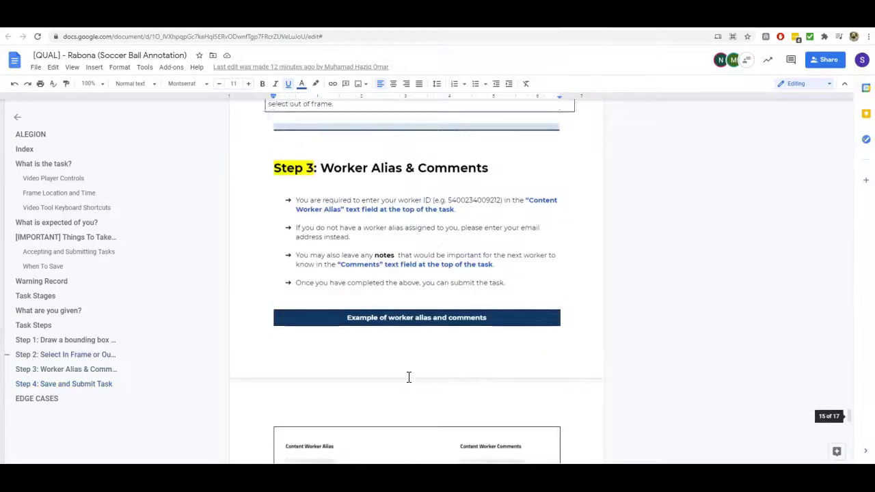
{"action": "scroll", "coordinate": [408, 377], "scroll_direction": "up", "scroll_amount": 20}
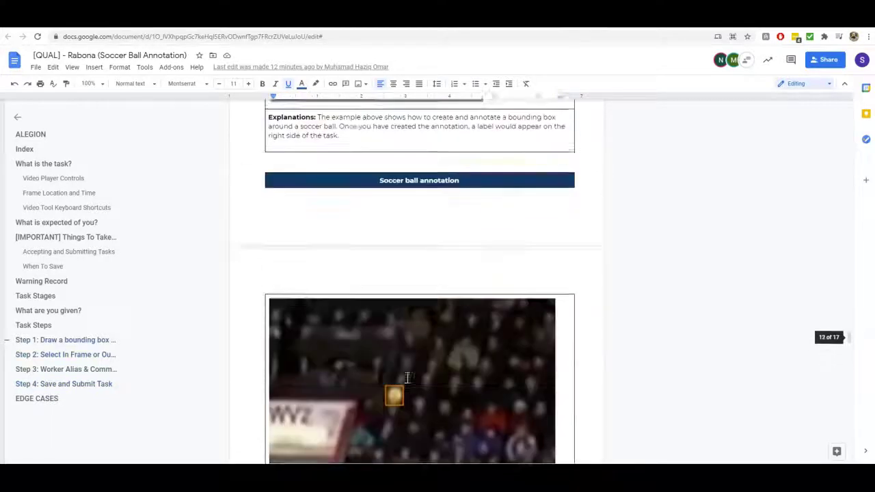
{"action": "scroll", "coordinate": [407, 377], "scroll_direction": "up", "scroll_amount": 5}
{"action": "scroll", "coordinate": [407, 378], "scroll_direction": "up", "scroll_amount": 15}
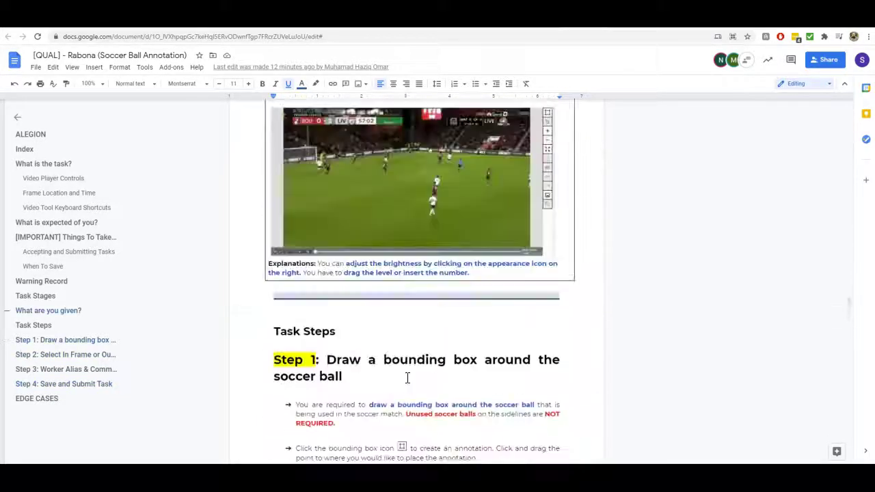
{"action": "scroll", "coordinate": [407, 377], "scroll_direction": "up", "scroll_amount": 20}
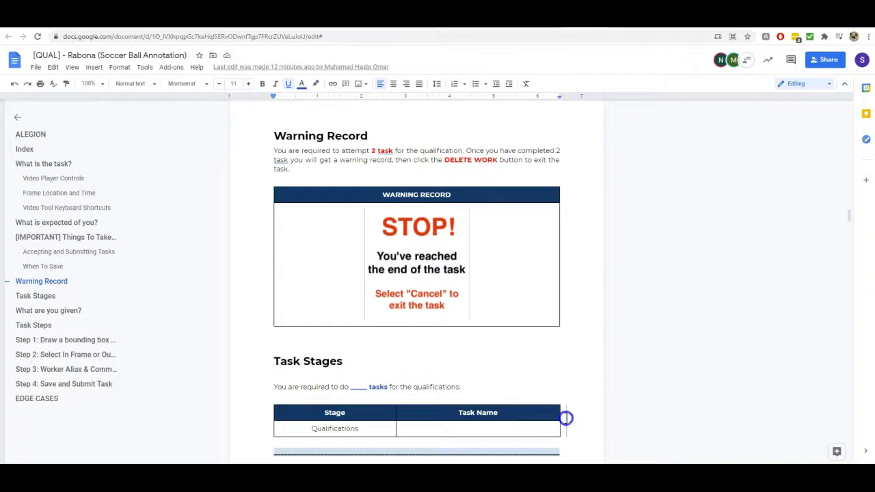
{"action": "left_click_drag", "start_coordinate": [566, 418], "coordinate": [572, 413]}
{"action": "scroll", "coordinate": [572, 383], "scroll_direction": "down", "scroll_amount": 1}
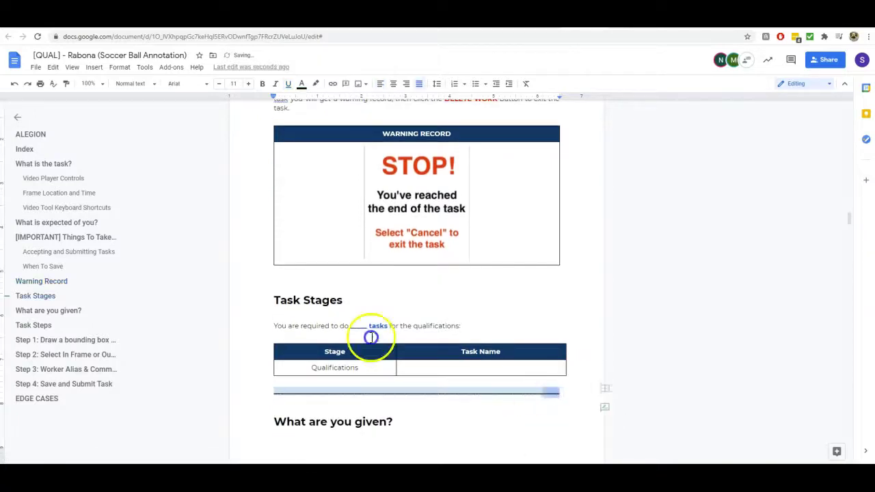
{"action": "left_click_drag", "start_coordinate": [370, 336], "coordinate": [276, 305]}
{"action": "key", "text": "BackSpace"}
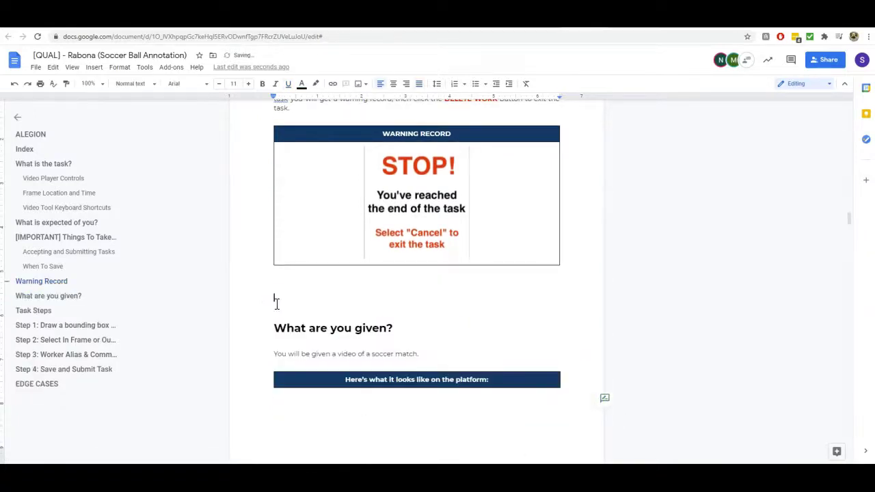
{"action": "key", "text": "BackSpace"}
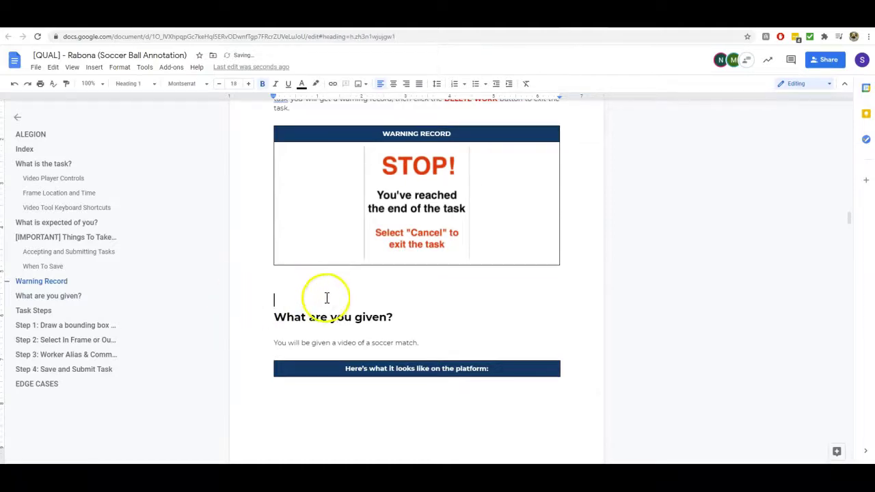
{"action": "scroll", "coordinate": [356, 307], "scroll_direction": "up", "scroll_amount": 2}
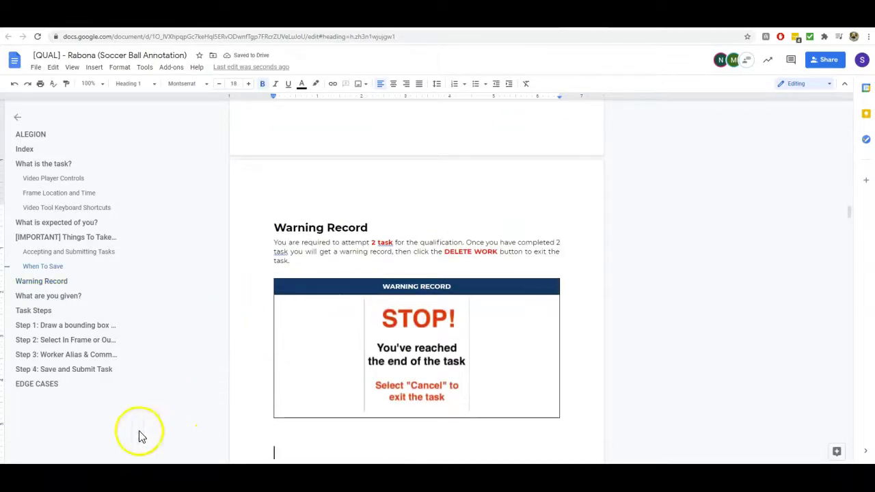